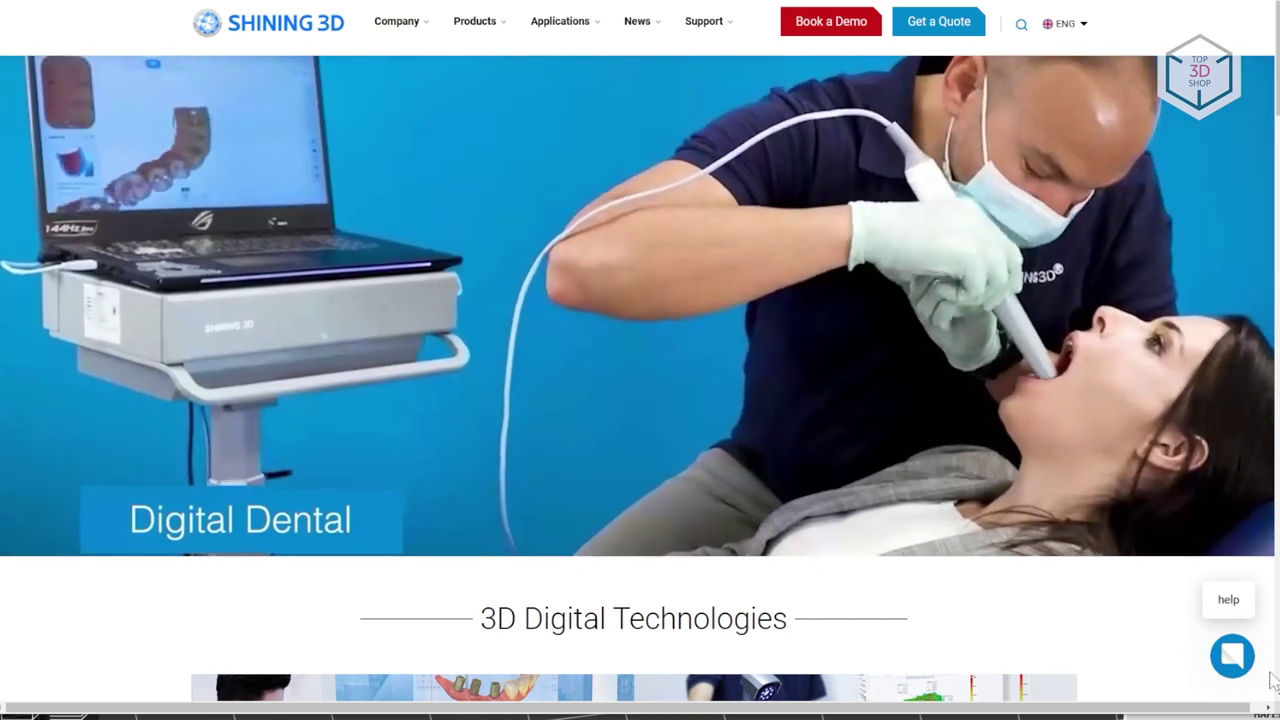
# Autoscroll down the Shining 3D web page to bring the solution cards into view
pyautogui.middleClick(1183, 663)
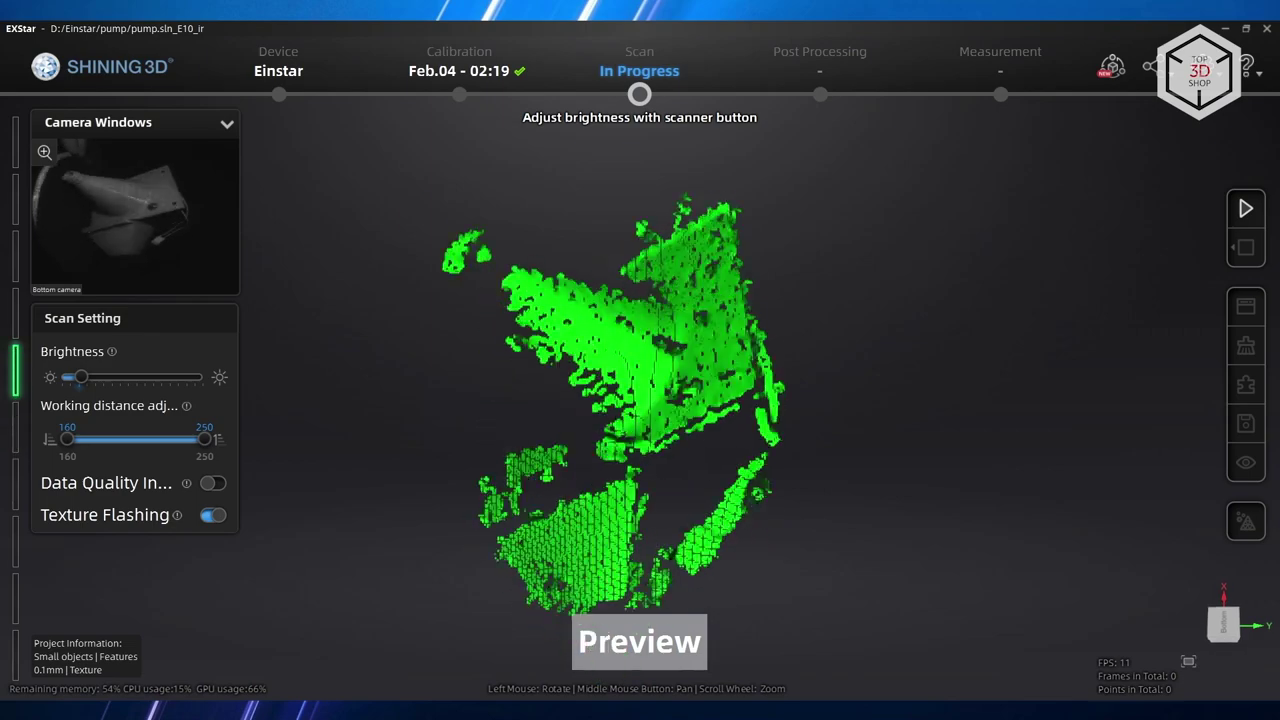
# Start the pump scan, then open the Einstar Software Download page listing EXStar_v1.0.5.0.exe
pyautogui.click(212, 483)
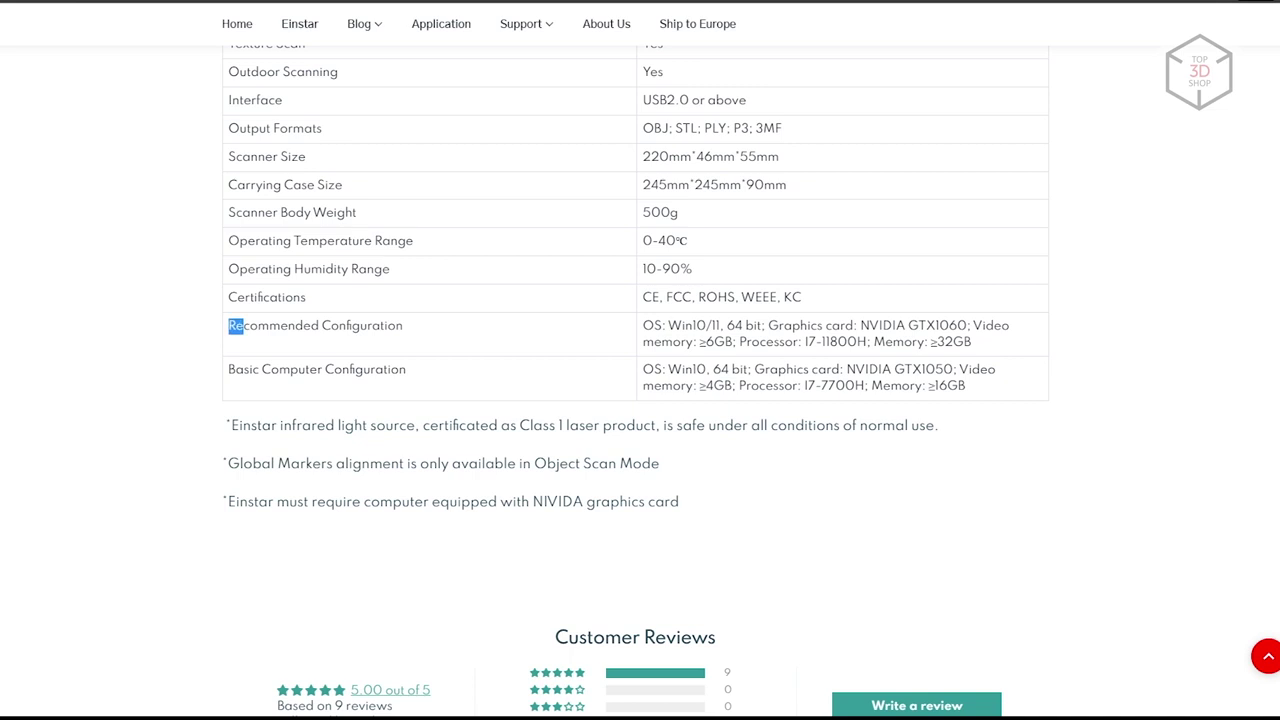
pyautogui.moveTo(244, 326); pyautogui.dragTo(966, 386)
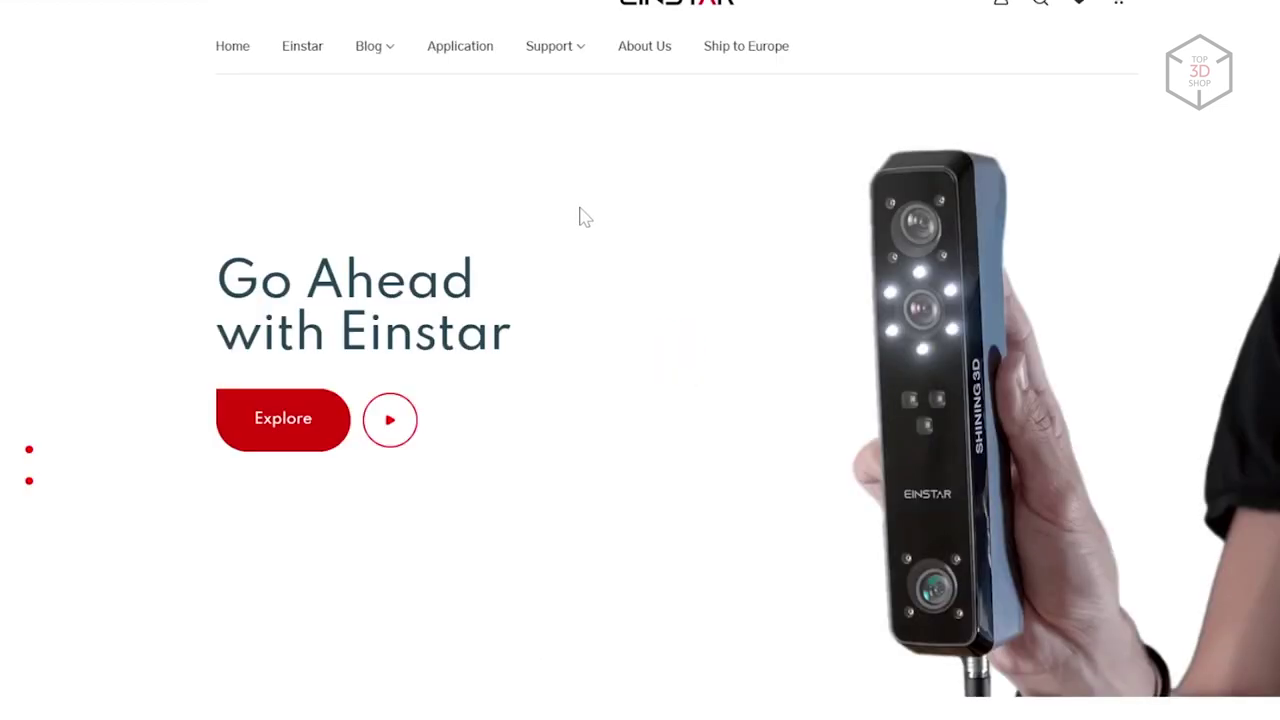
pyautogui.moveTo(567, 52)
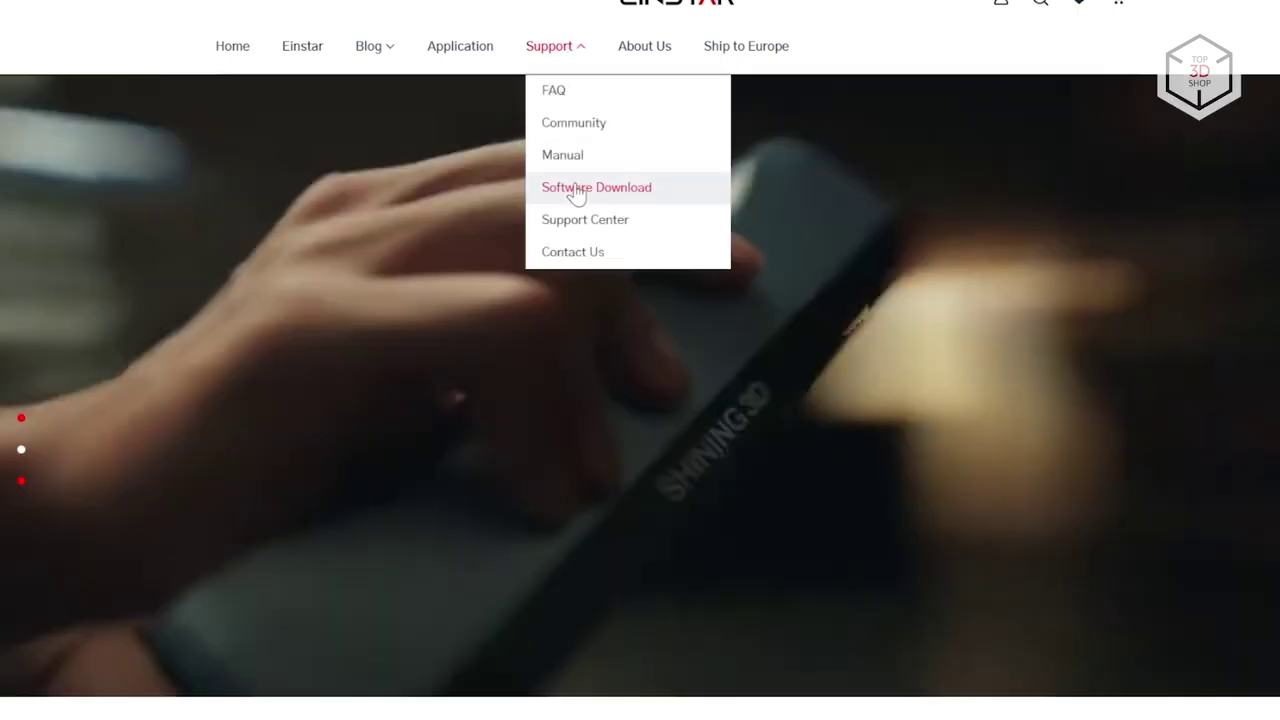
pyautogui.click(577, 192)
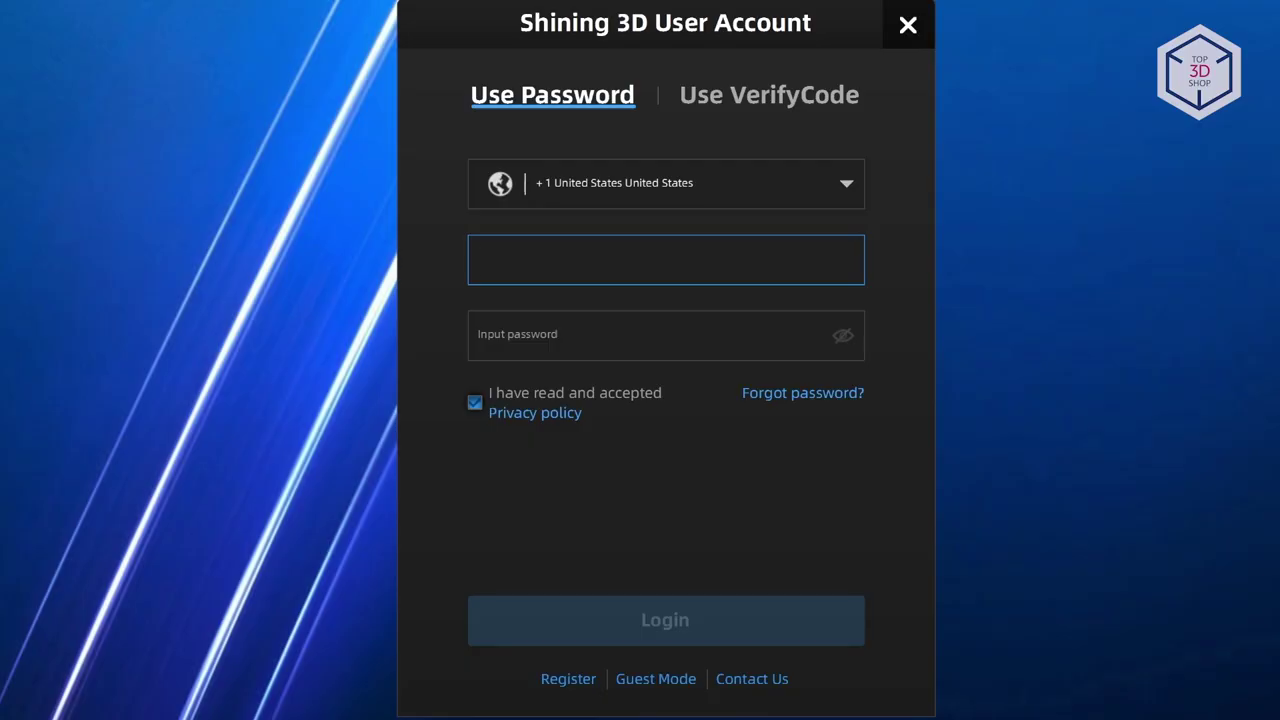
# Sign in with the account e-mail and password, dismiss the offline warning, and start Quick Calibration
pyautogui.write('cl')
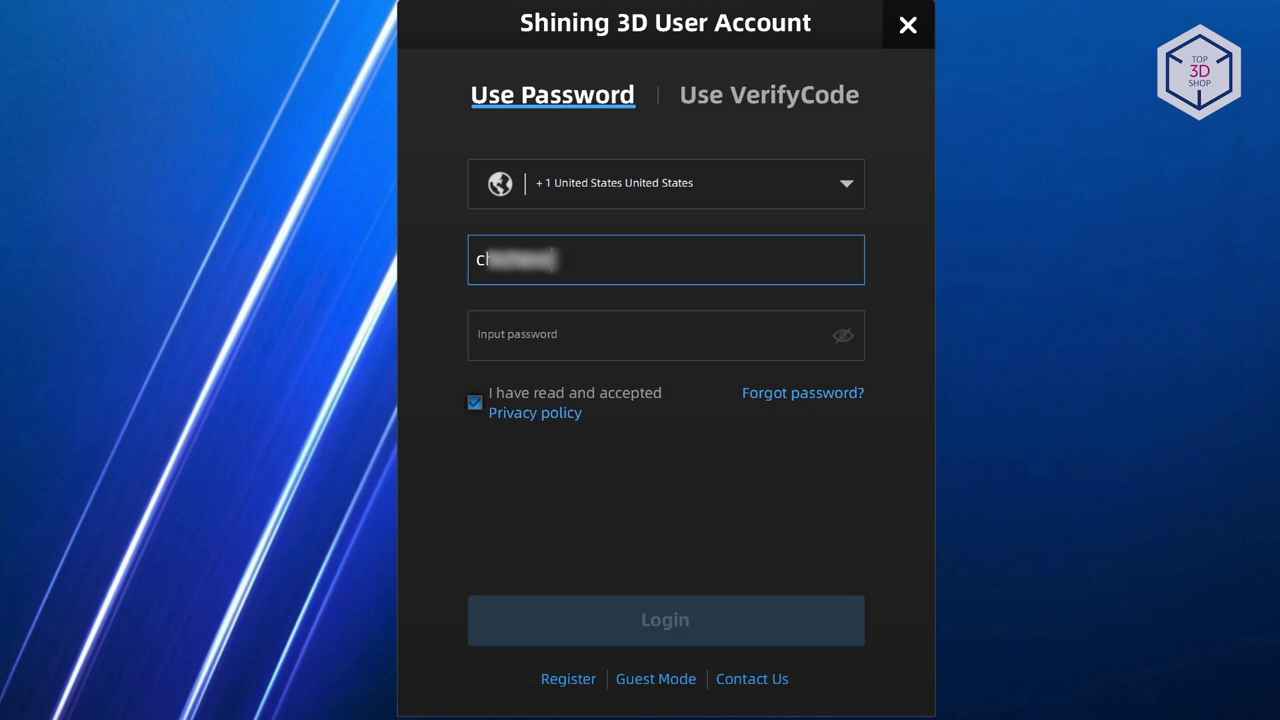
pyautogui.write('xxxxxcom')
pyautogui.click(520, 335)
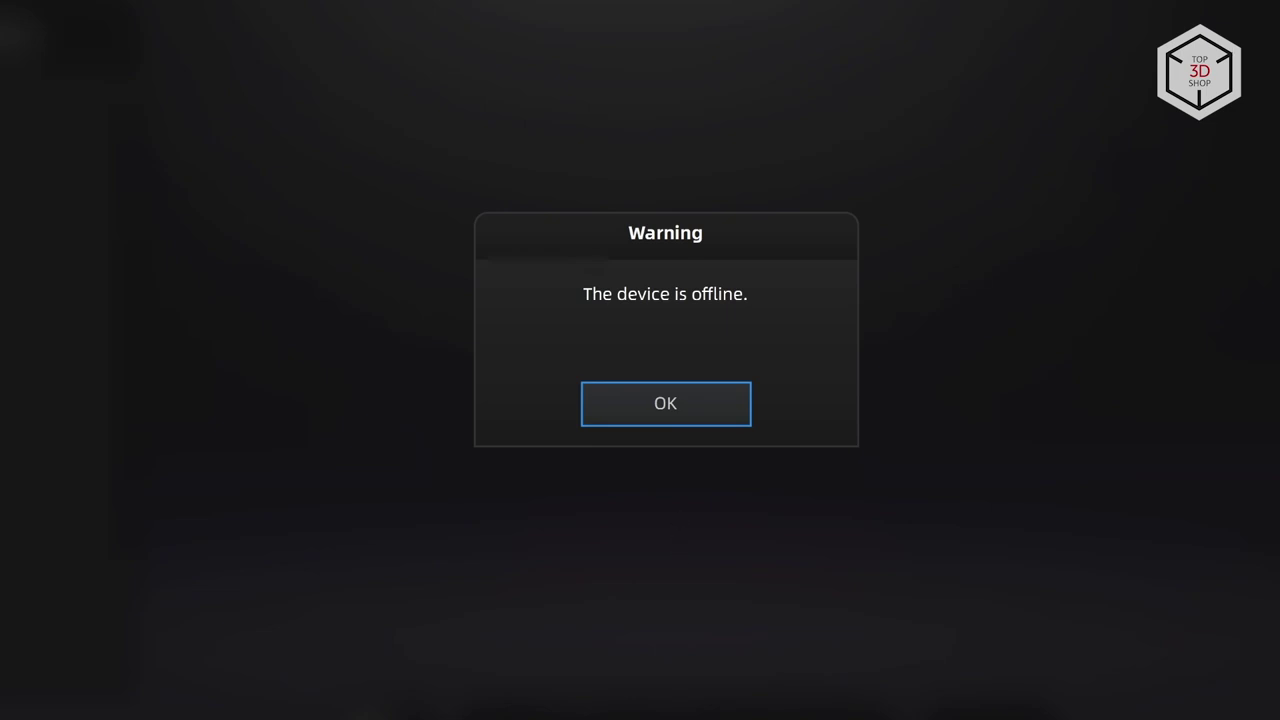
pyautogui.press('Return')
pyautogui.click(465, 103)
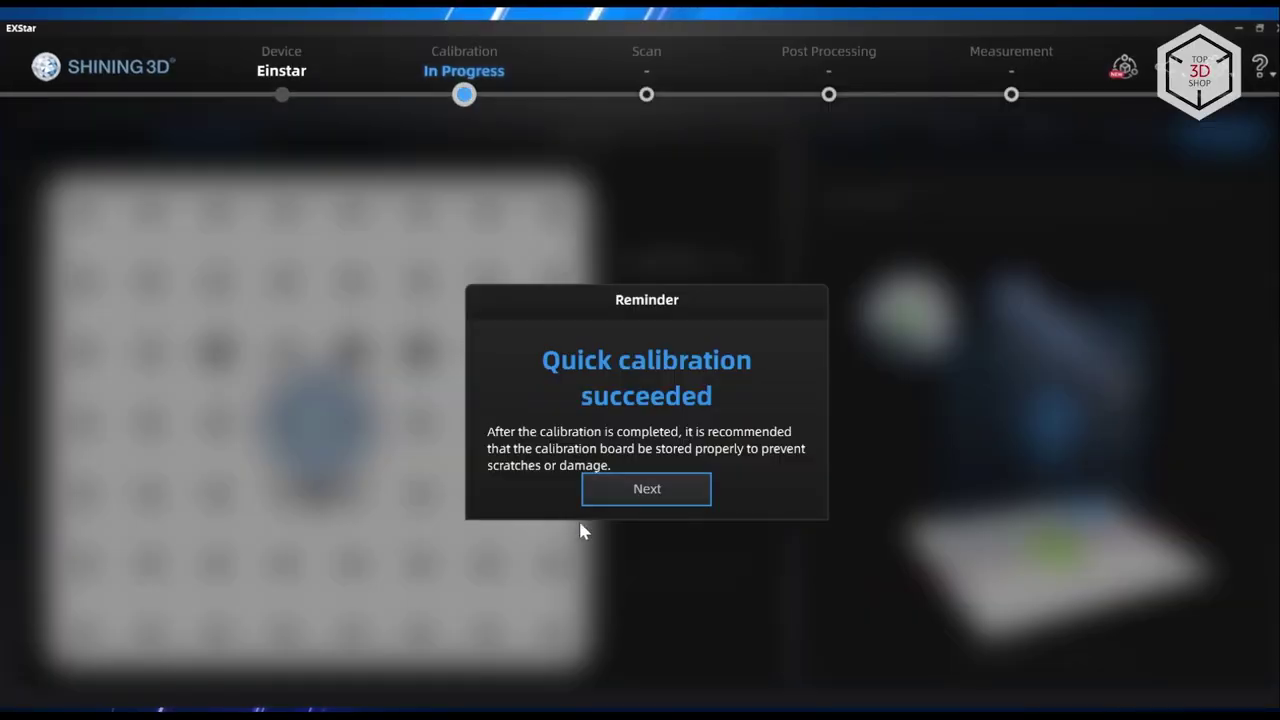
# Dismiss the reminder and create a new project named test
pyautogui.click(590, 498)
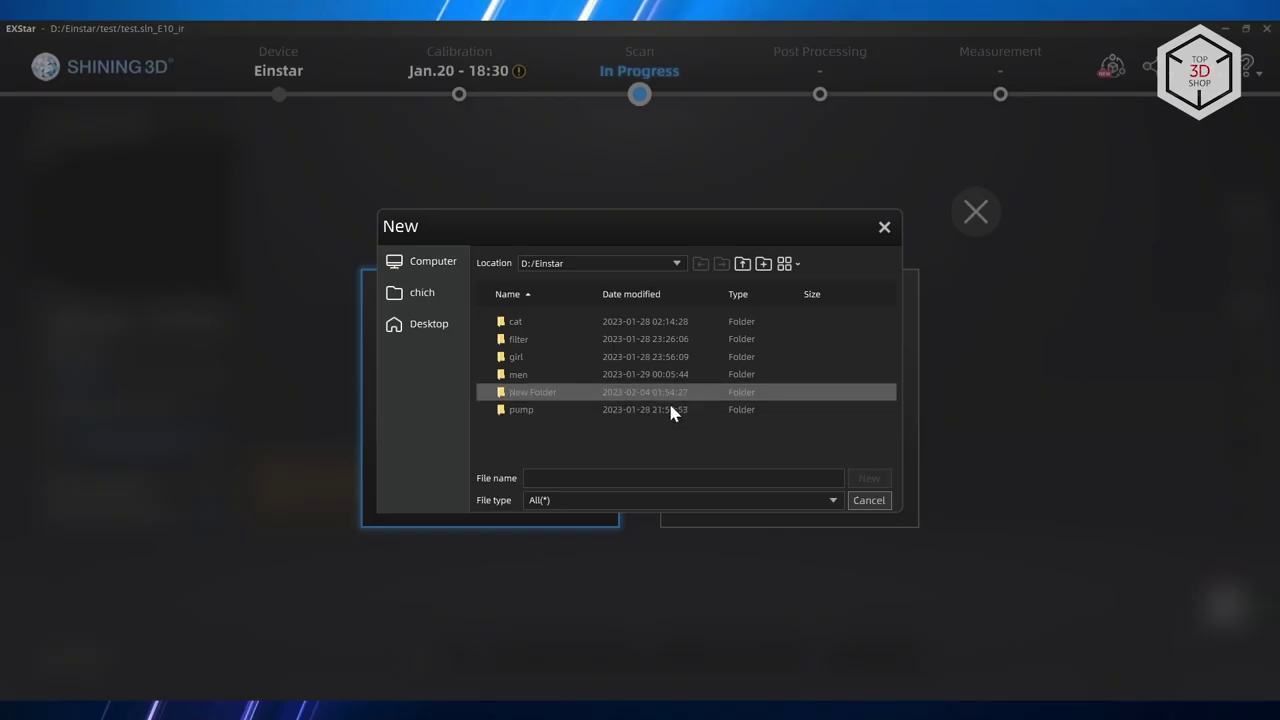
pyautogui.click(620, 478)
pyautogui.write('test')
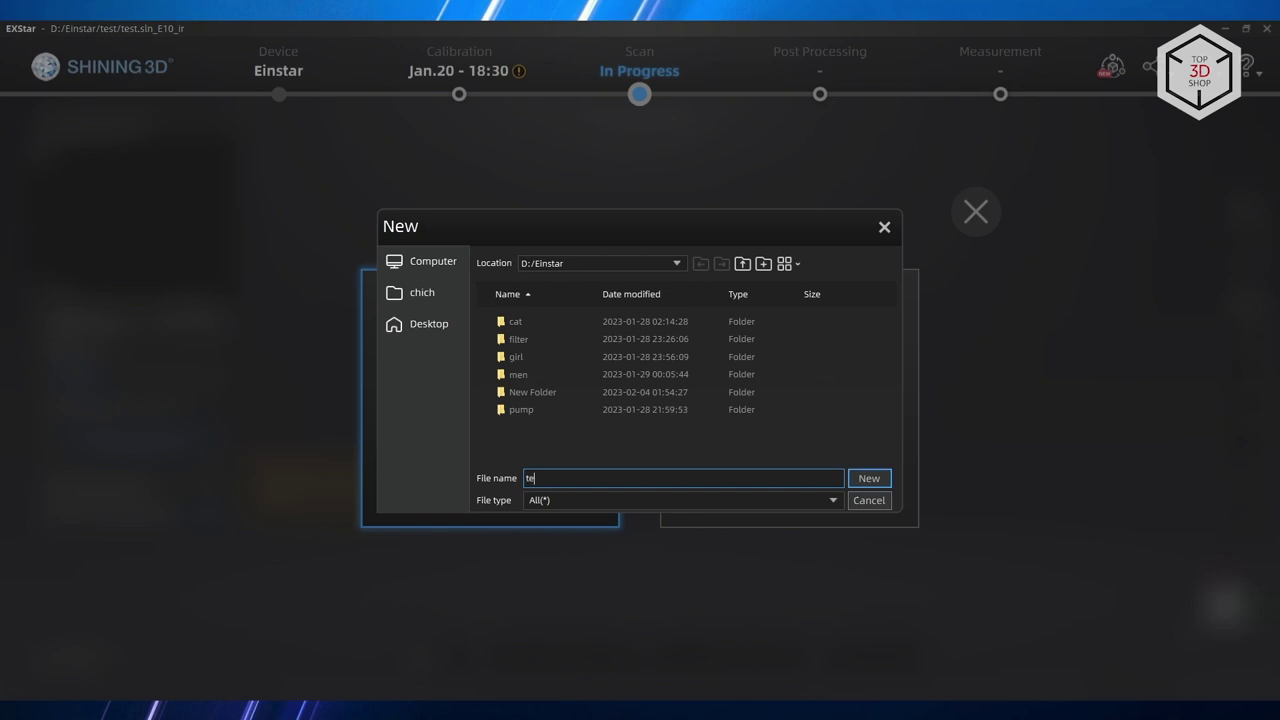
pyautogui.click(860, 479)
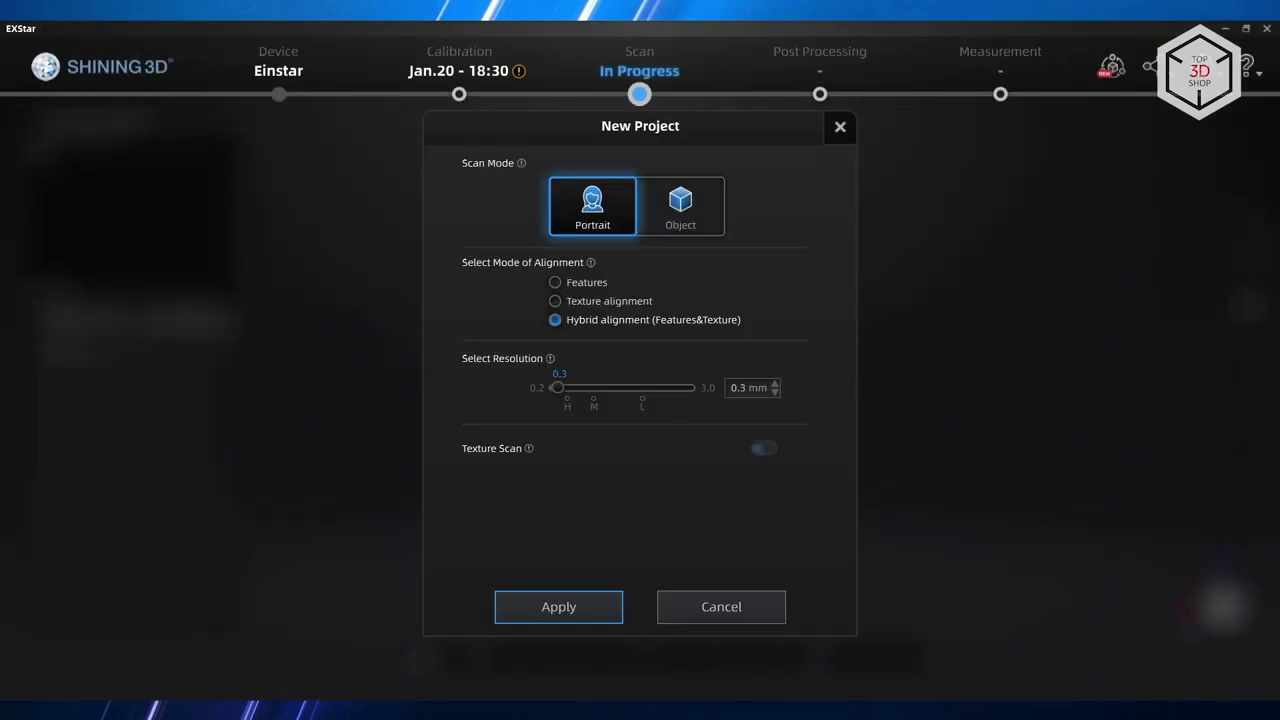
# Choose Object mode with hybrid alignment, 0.1 mm resolution and texture scan enabled
pyautogui.click(703, 208)
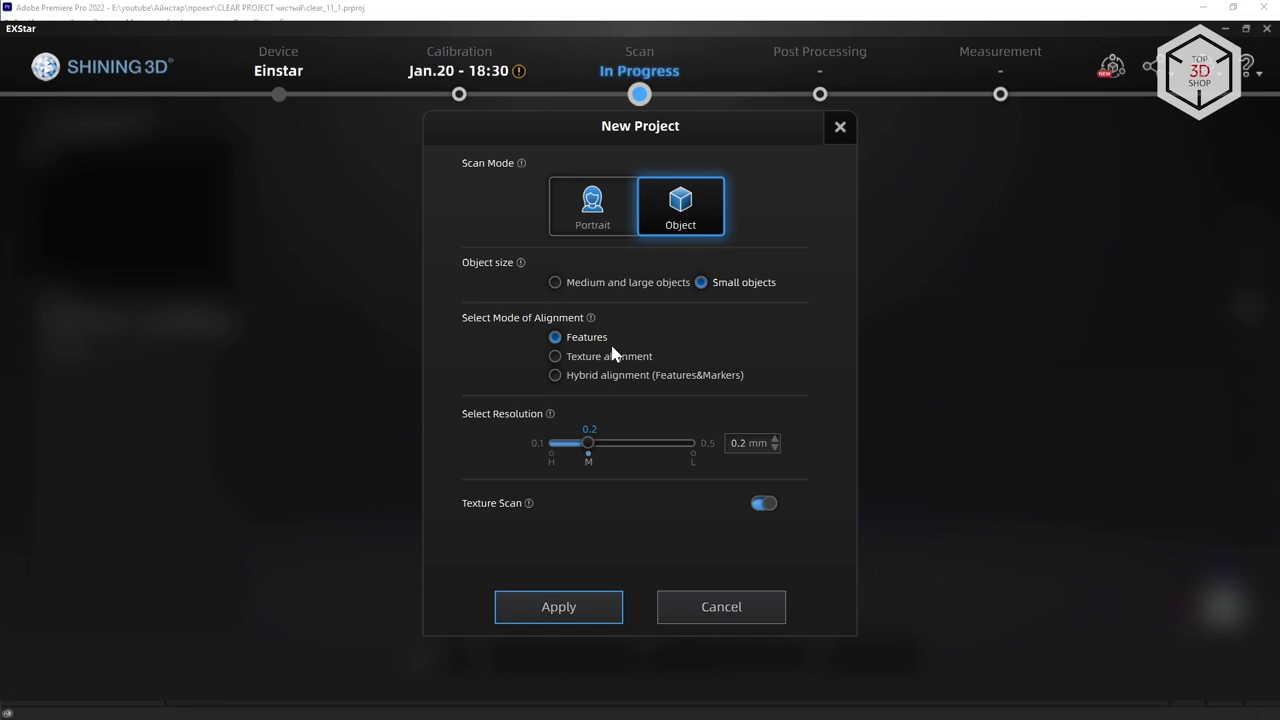
pyautogui.click(557, 356)
pyautogui.click(557, 376)
pyautogui.moveTo(683, 447); pyautogui.dragTo(559, 451)
pyautogui.click(764, 503)
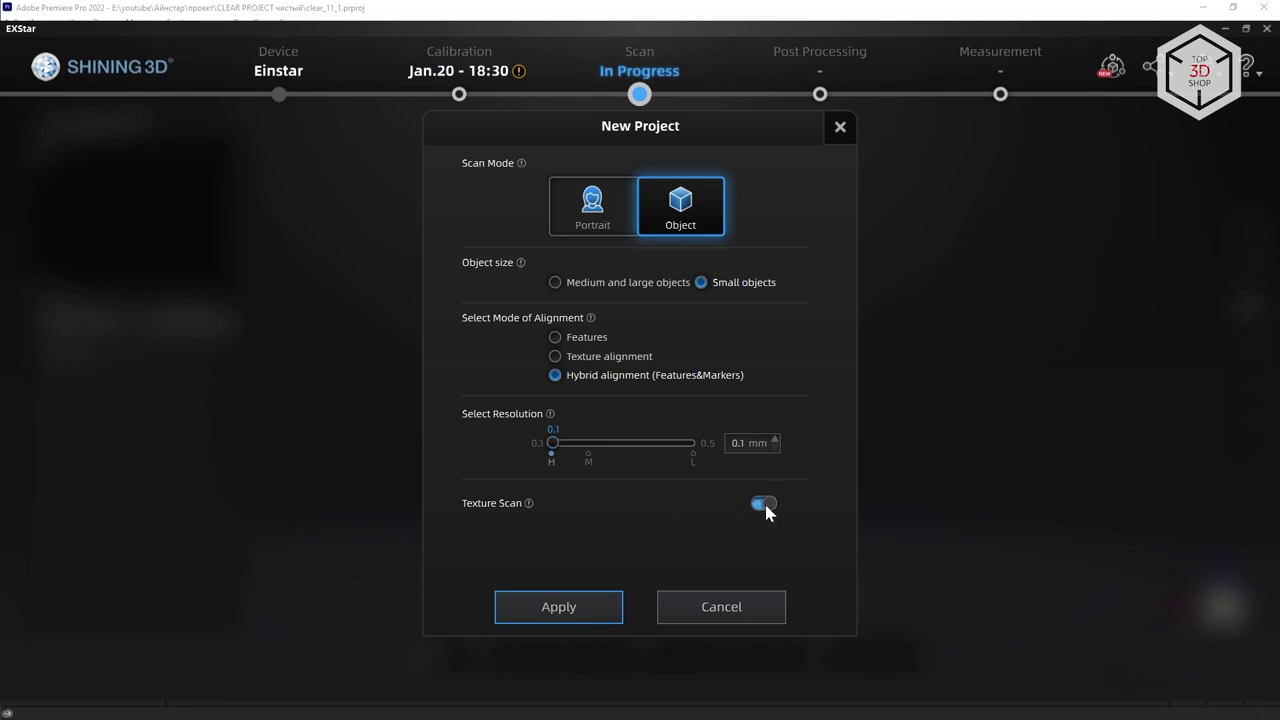
# Apply the project settings and add the Top camera view
pyautogui.click(570, 609)
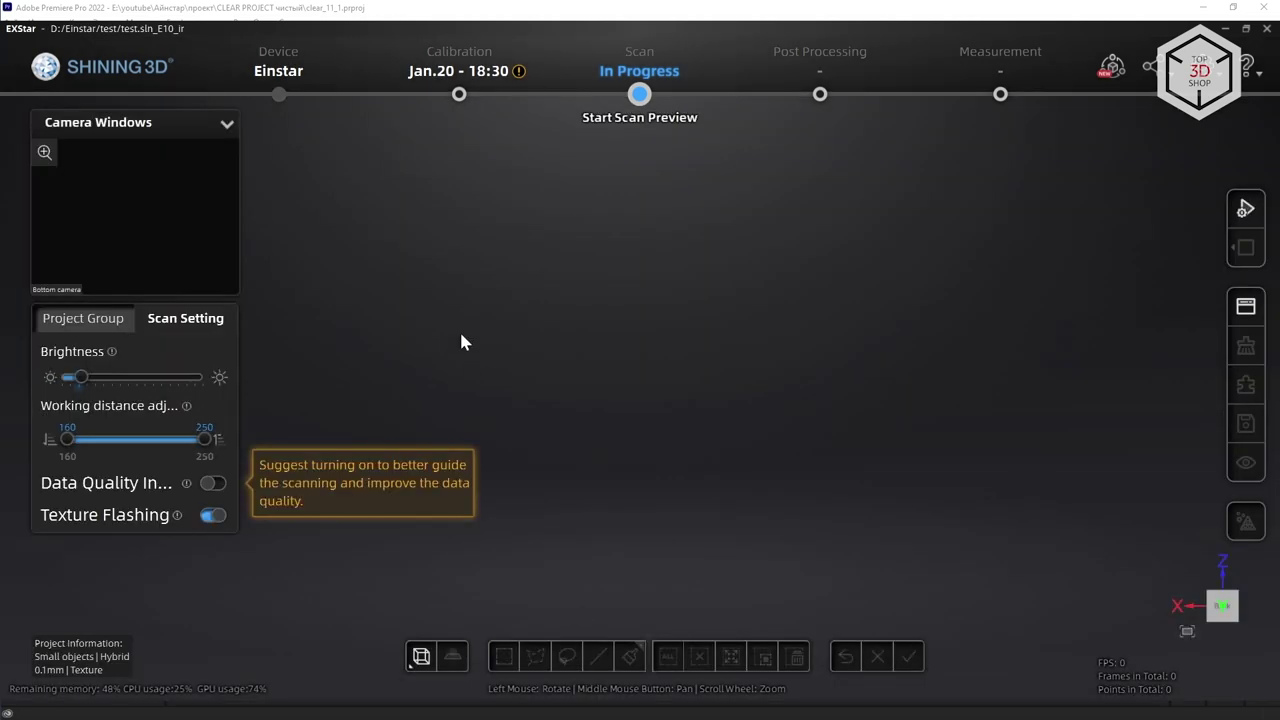
pyautogui.rightClick(461, 342)
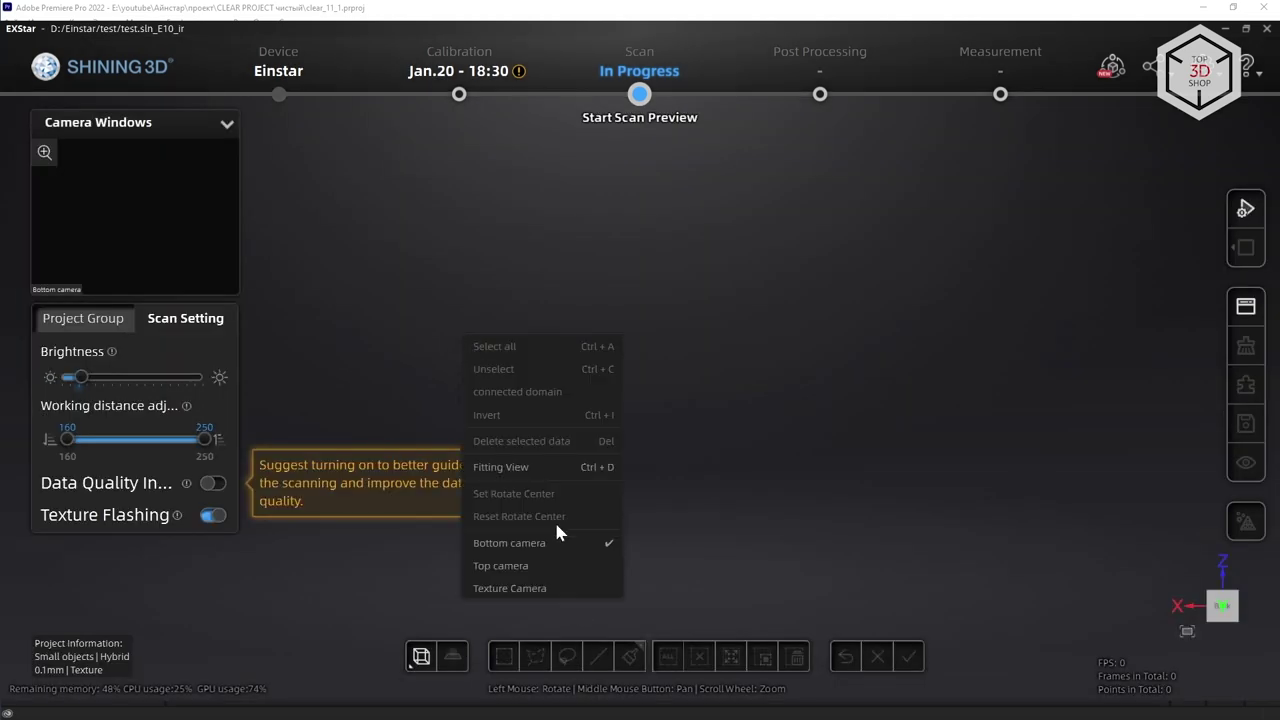
pyautogui.click(575, 566)
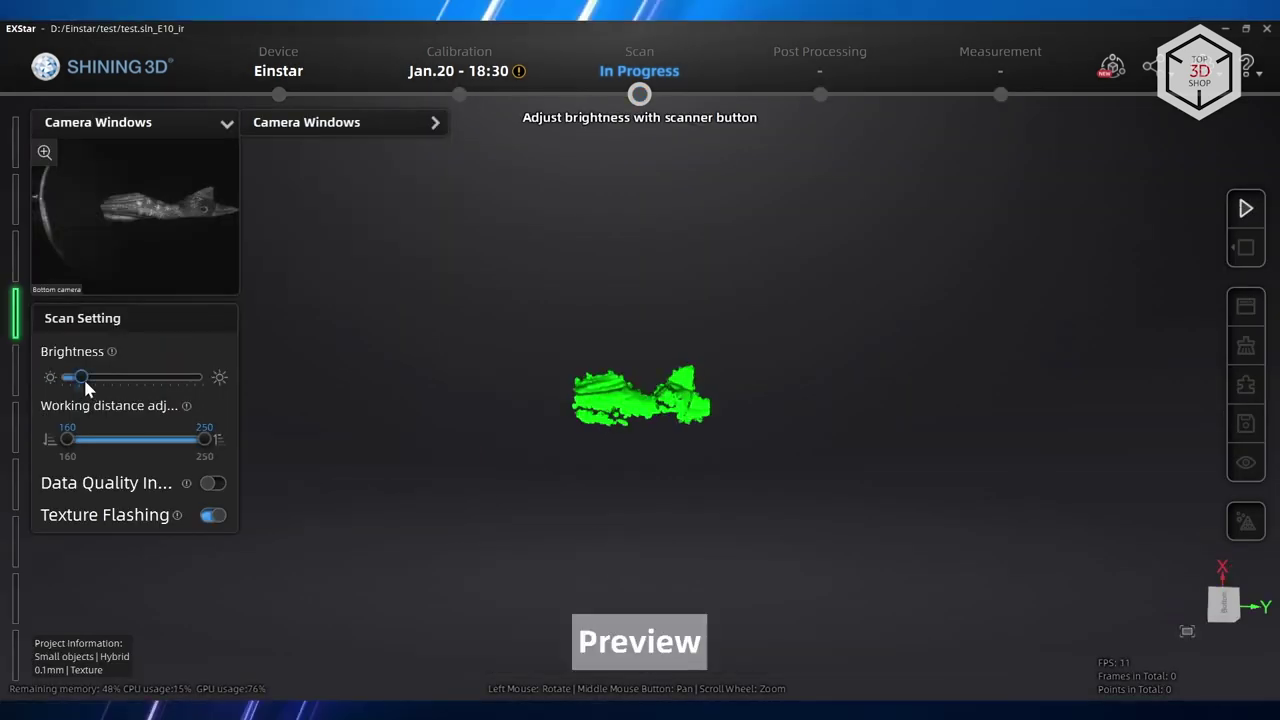
# Lower the scan brightness to about a quarter and narrow the working distance to 210–250
pyautogui.moveTo(83, 377); pyautogui.dragTo(216, 384)
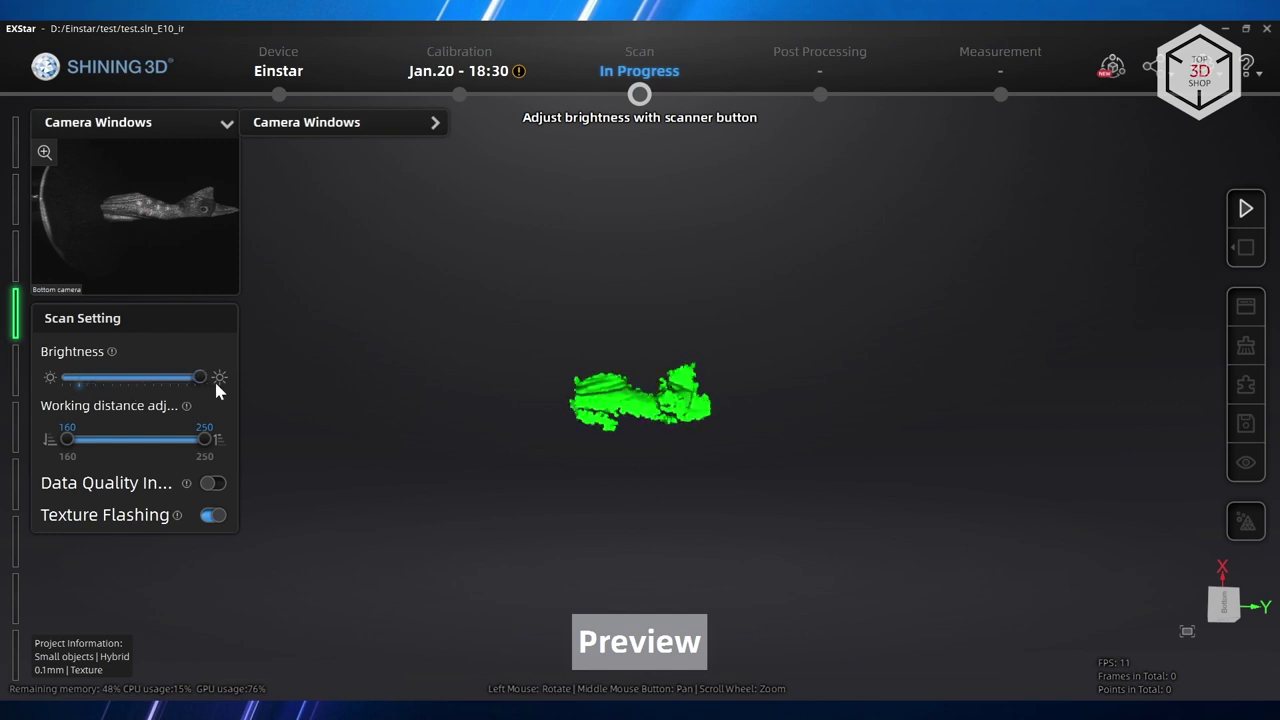
pyautogui.click(214, 484)
pyautogui.click(214, 484)
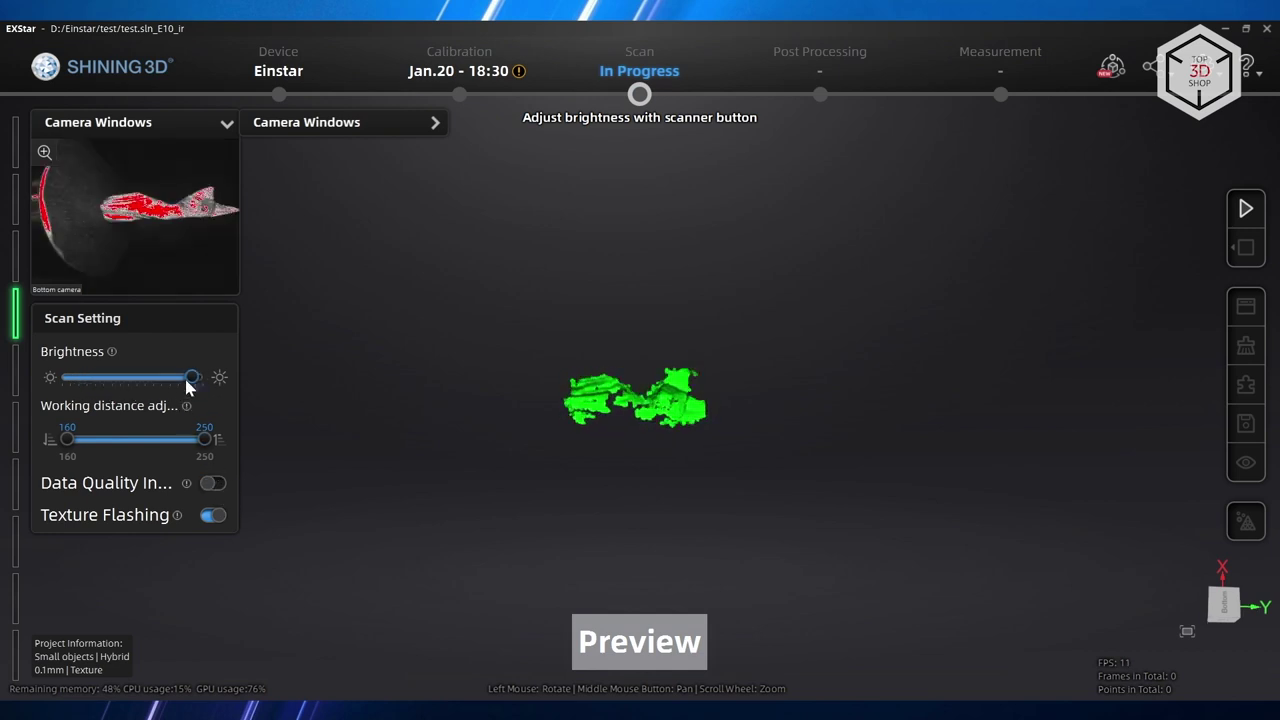
pyautogui.moveTo(192, 378); pyautogui.dragTo(110, 385)
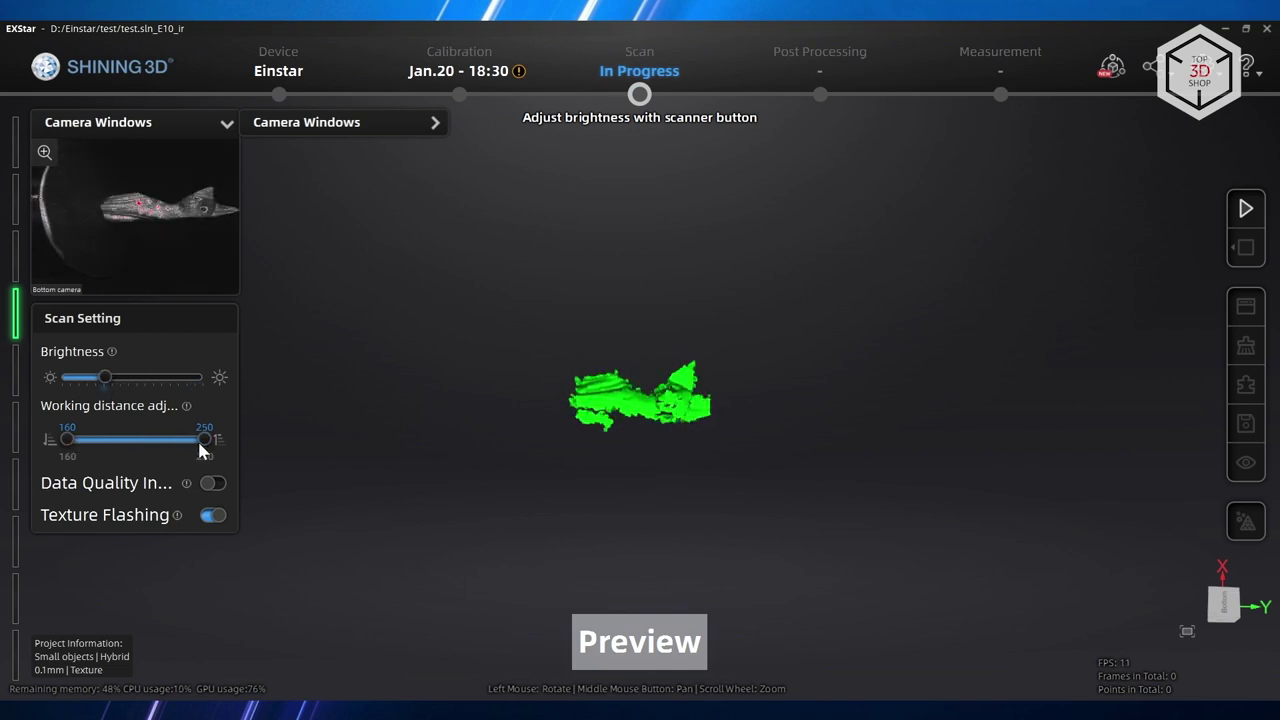
pyautogui.moveTo(205, 442)
pyautogui.mouseDown()
pyautogui.moveTo(147, 441)
pyautogui.moveTo(204, 439)
pyautogui.mouseUp()
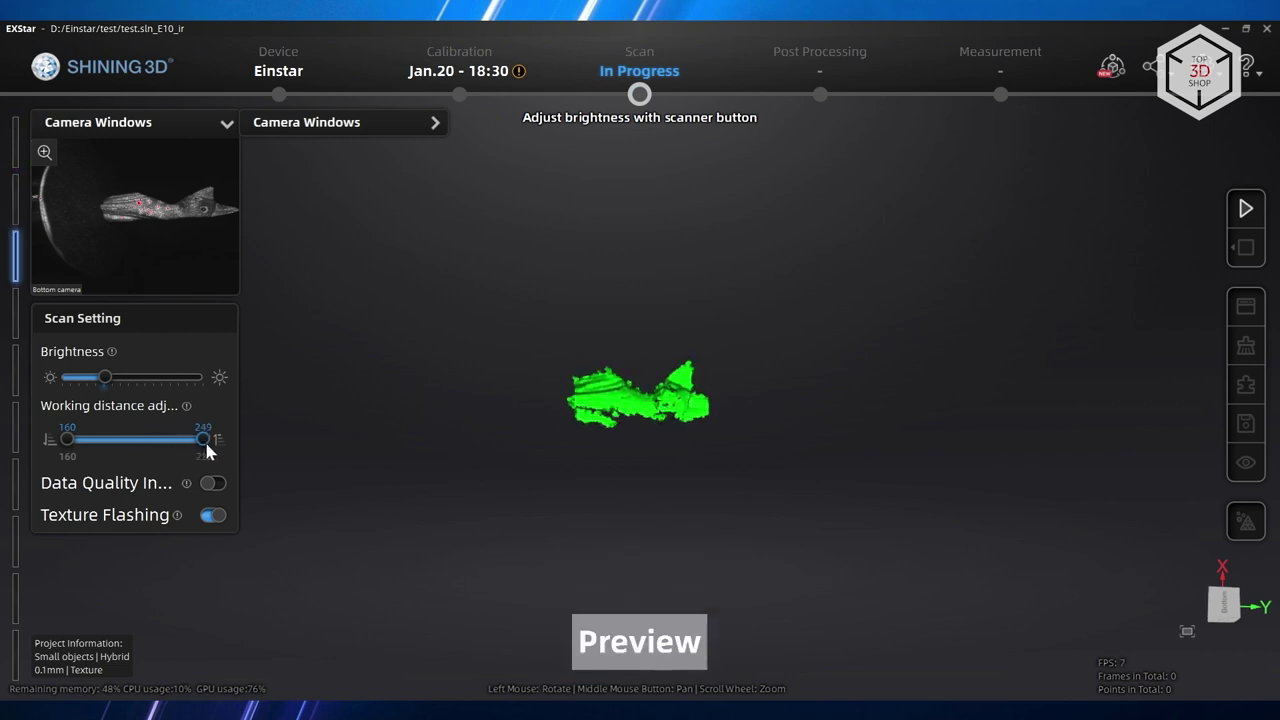
pyautogui.moveTo(66, 439)
pyautogui.mouseDown()
pyautogui.moveTo(146, 438)
pyautogui.moveTo(72, 439)
pyautogui.mouseUp()
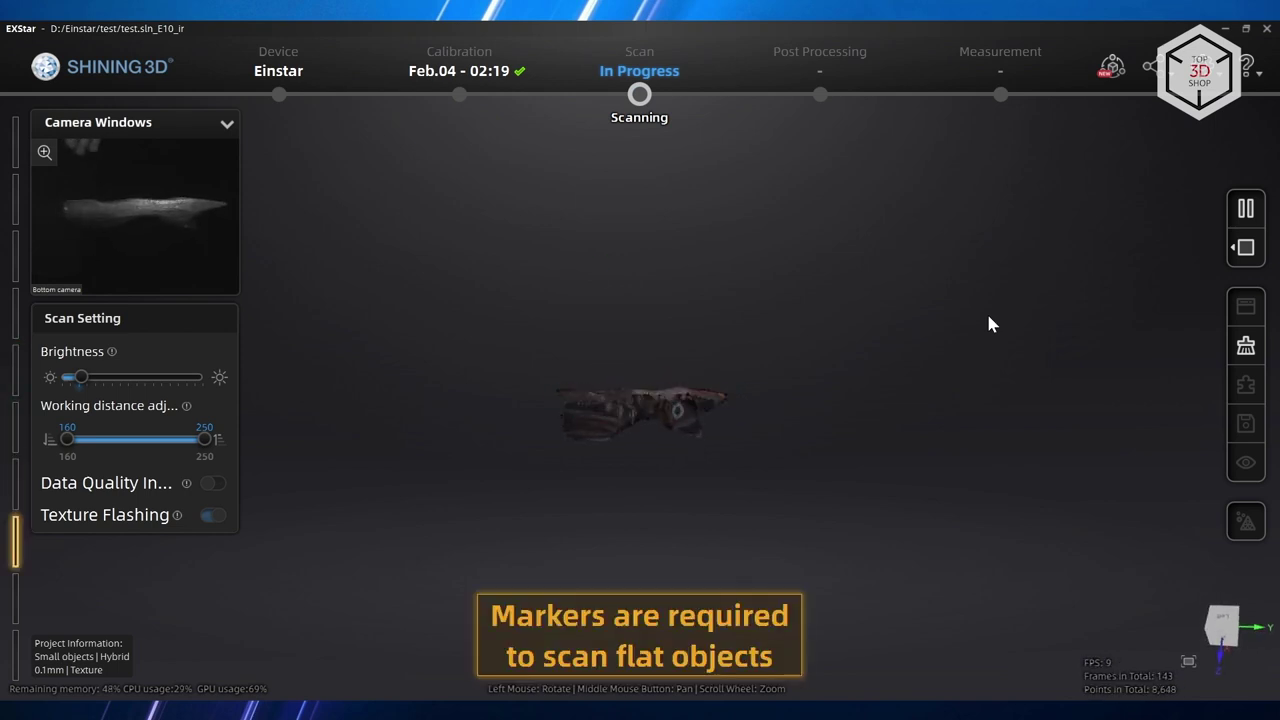
# Reduce the maximum working distance to 220 and end the scan to generate point clouds
pyautogui.moveTo(205, 439); pyautogui.dragTo(161, 441)
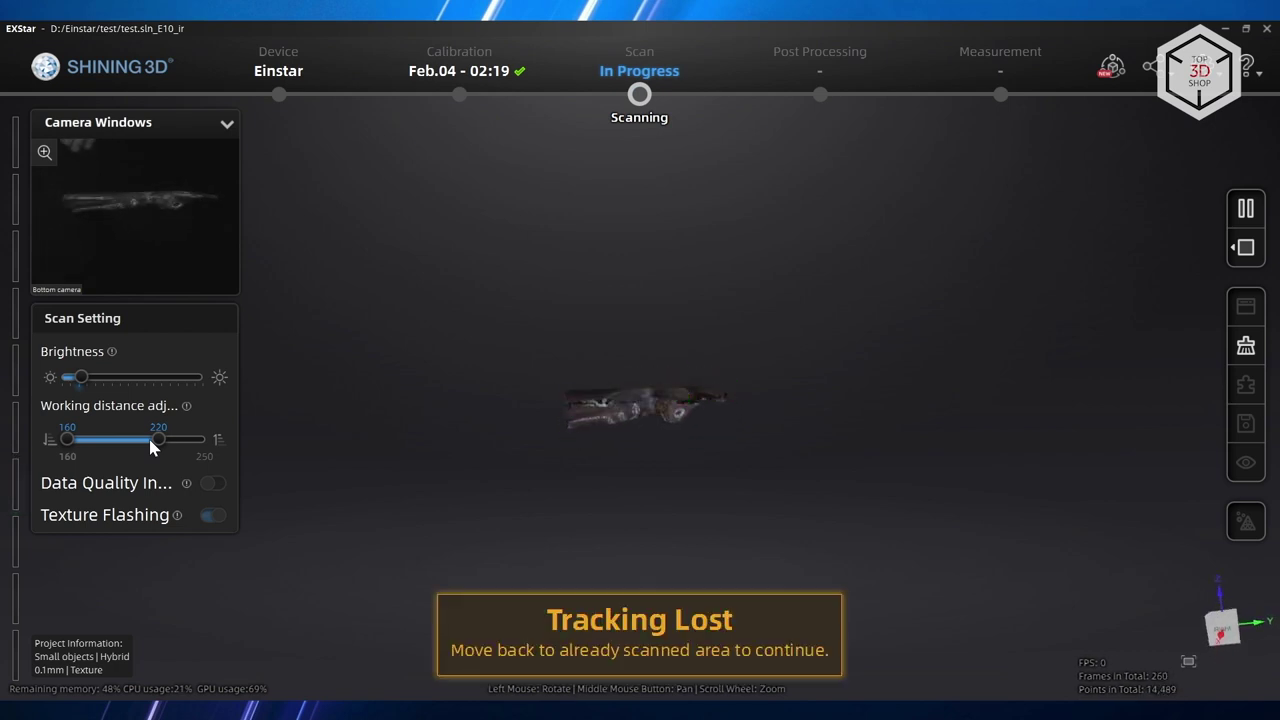
pyautogui.click(1245, 247)
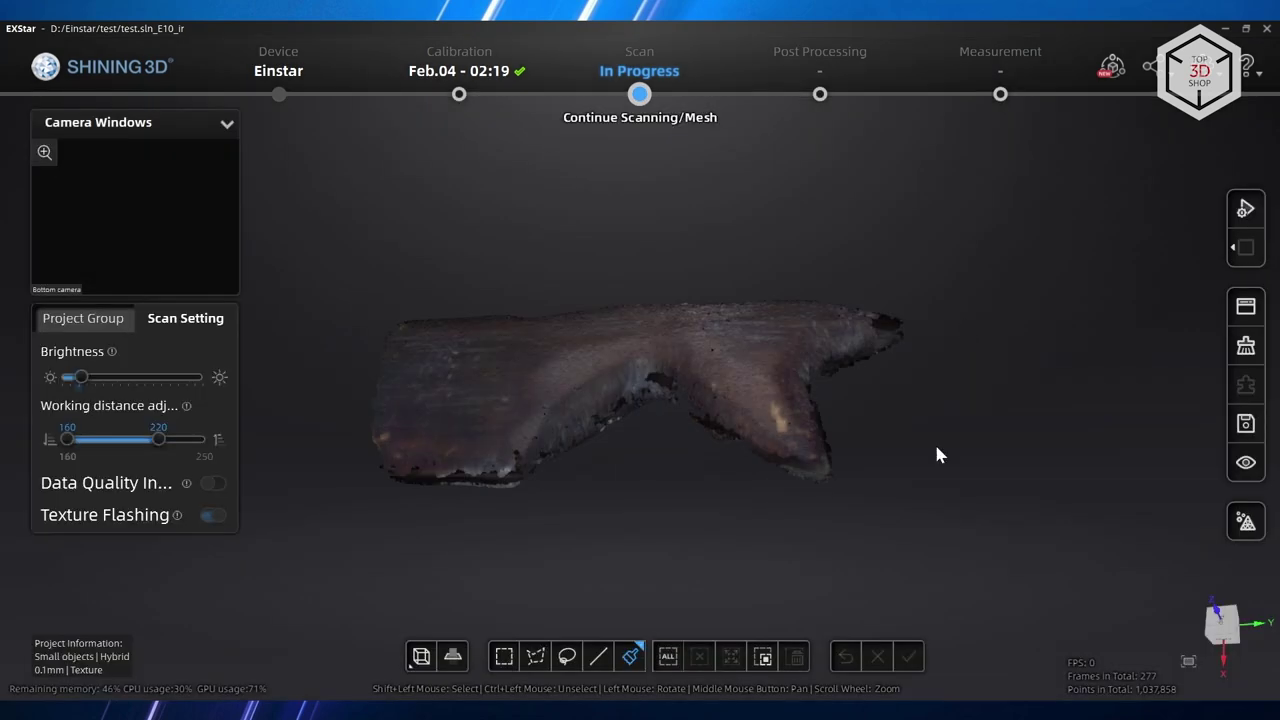
# Select the cat figurine's base points with a polygon outline and rotate to check the selection
pyautogui.moveTo(940, 451); pyautogui.dragTo(815, 425)
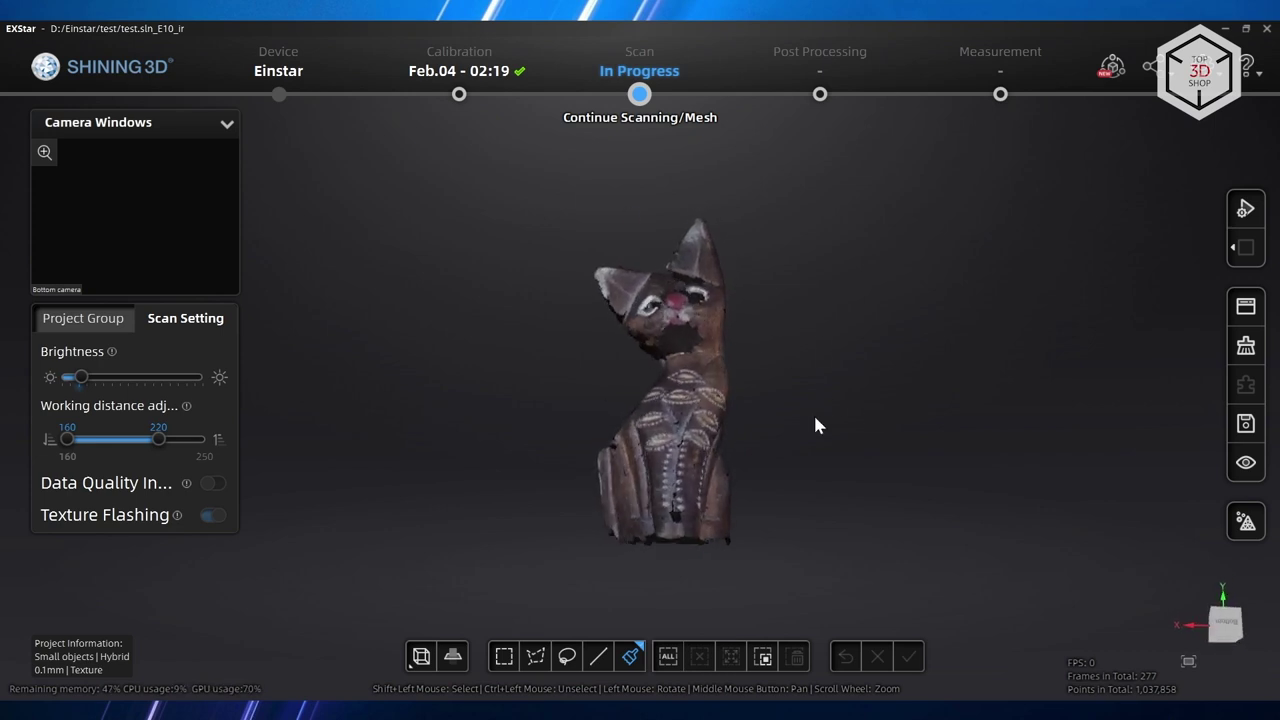
pyautogui.click(536, 655)
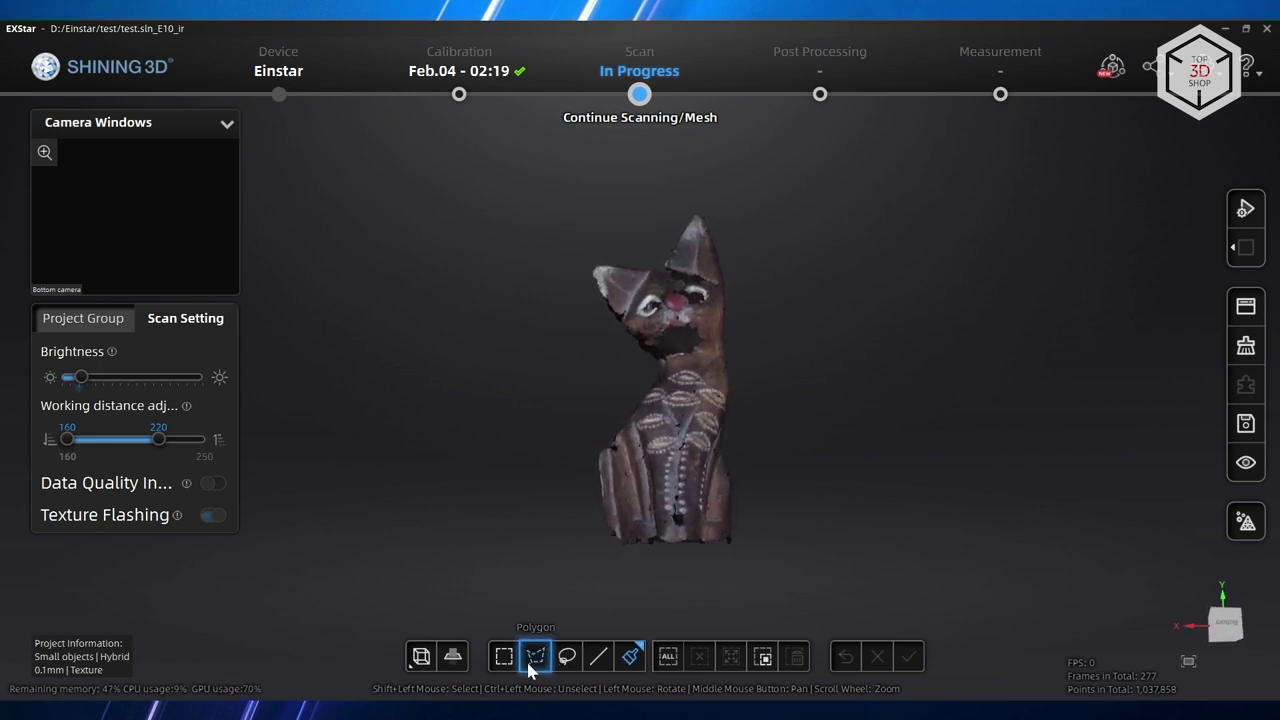
pyautogui.click(582, 537)
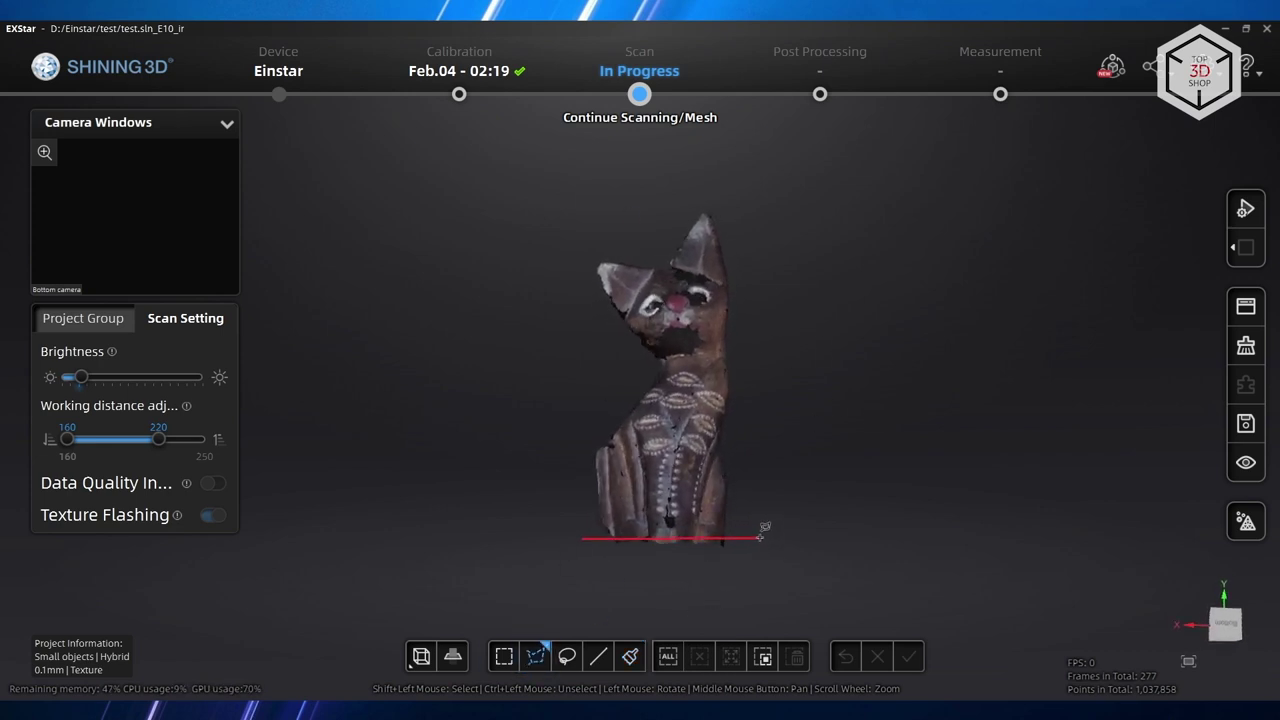
pyautogui.click(763, 524)
pyautogui.doubleClick(684, 584)
pyautogui.scroll(5, 684, 584)
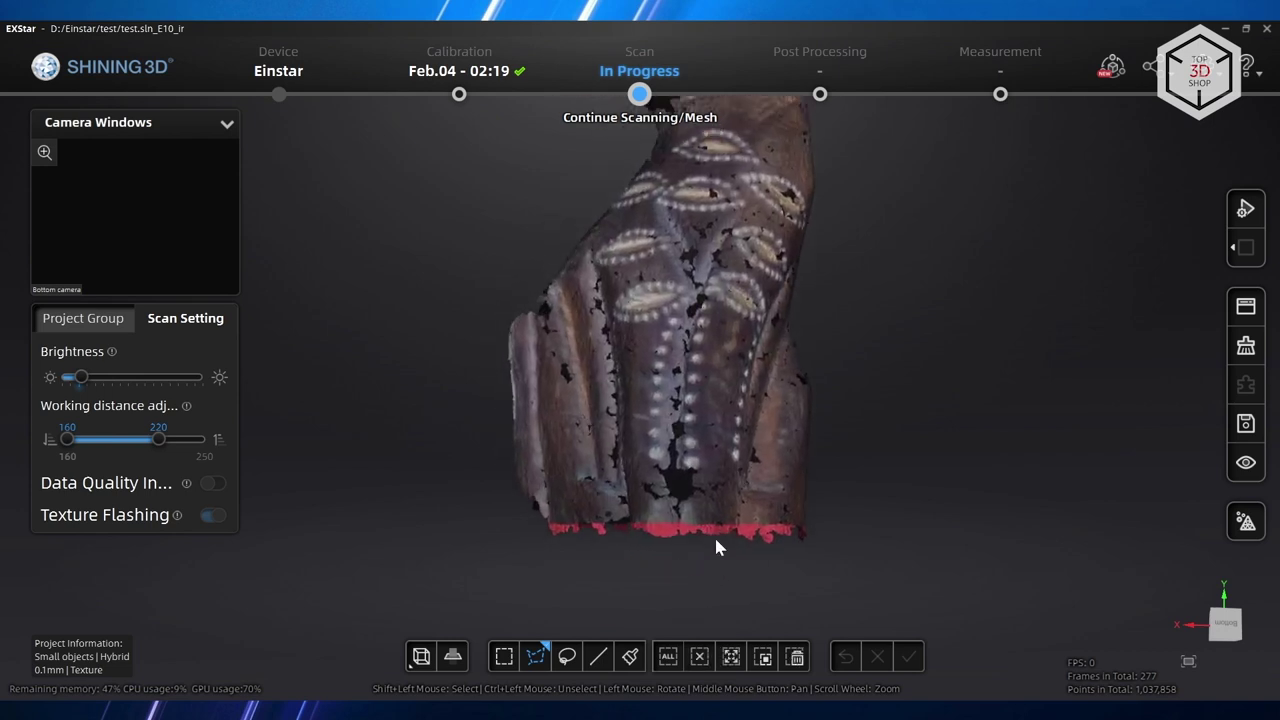
pyautogui.moveTo(716, 545); pyautogui.dragTo(766, 409)
pyautogui.scroll(-5, 718, 427)
# Mesh the cat as a Watertight Low-quality model with Filter High and recommended parameters
pyautogui.click(1246, 521)
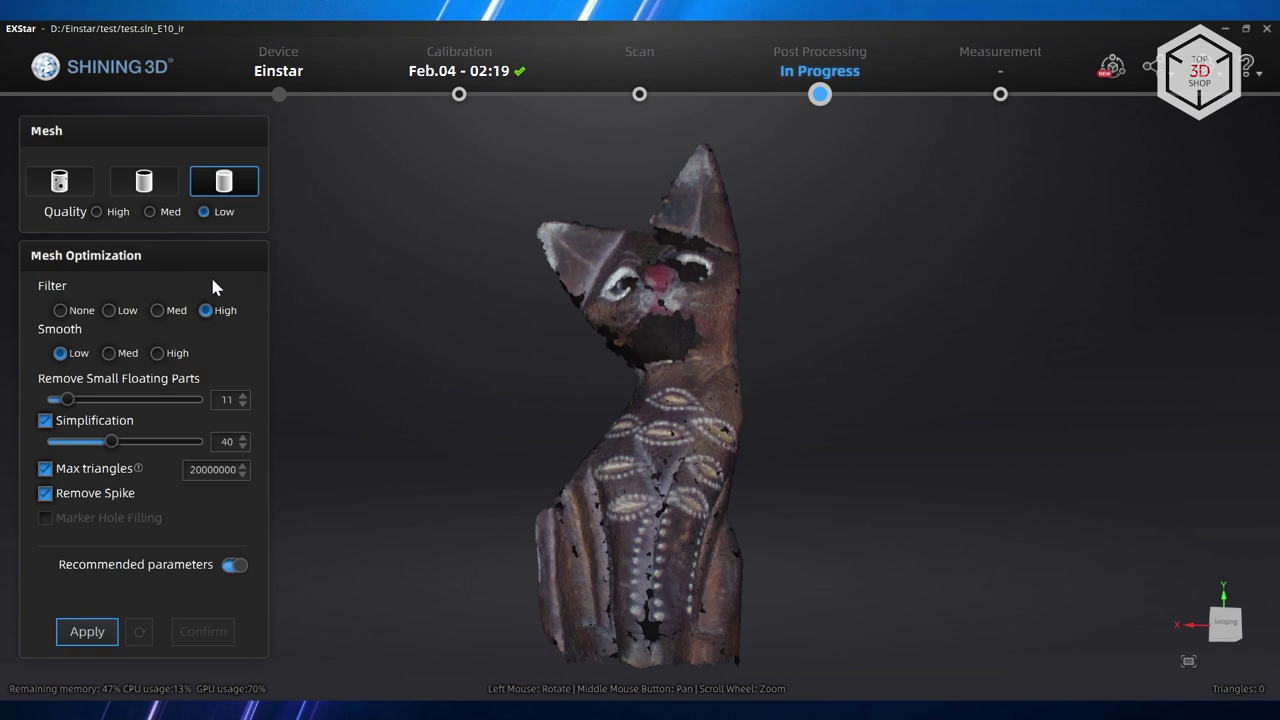
pyautogui.click(59, 182)
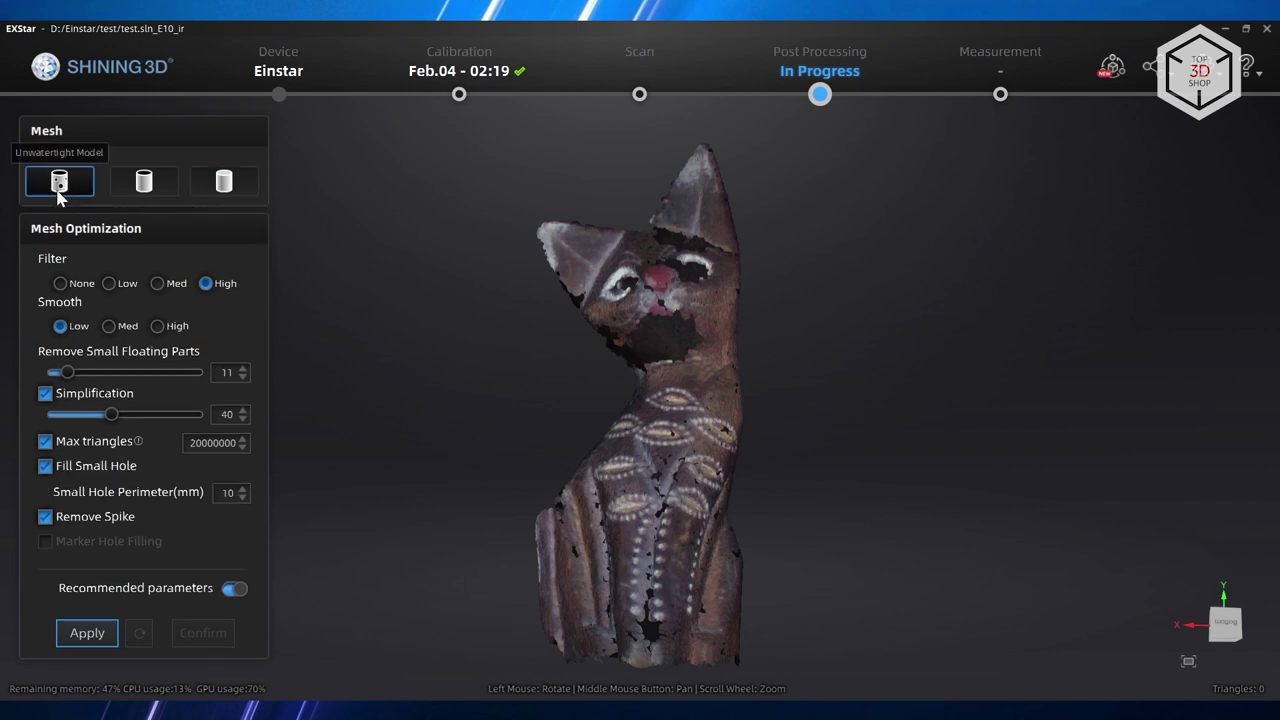
pyautogui.click(129, 190)
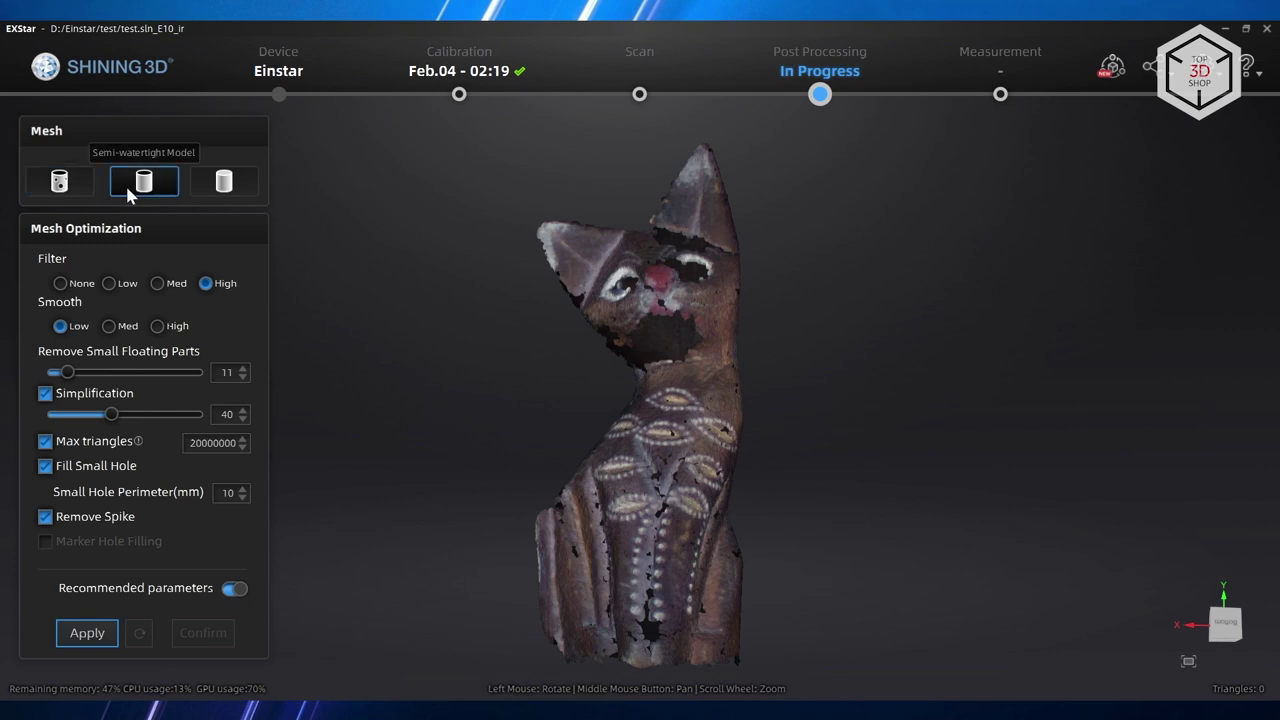
pyautogui.click(204, 185)
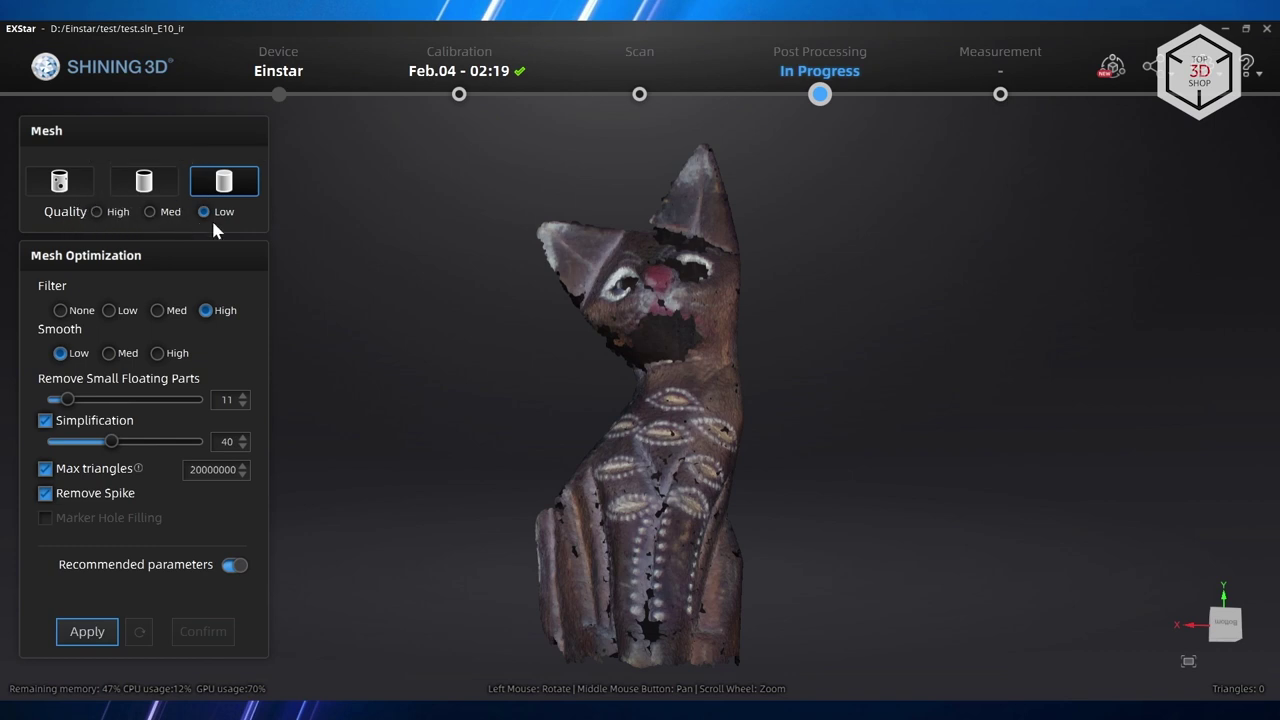
pyautogui.click(60, 310)
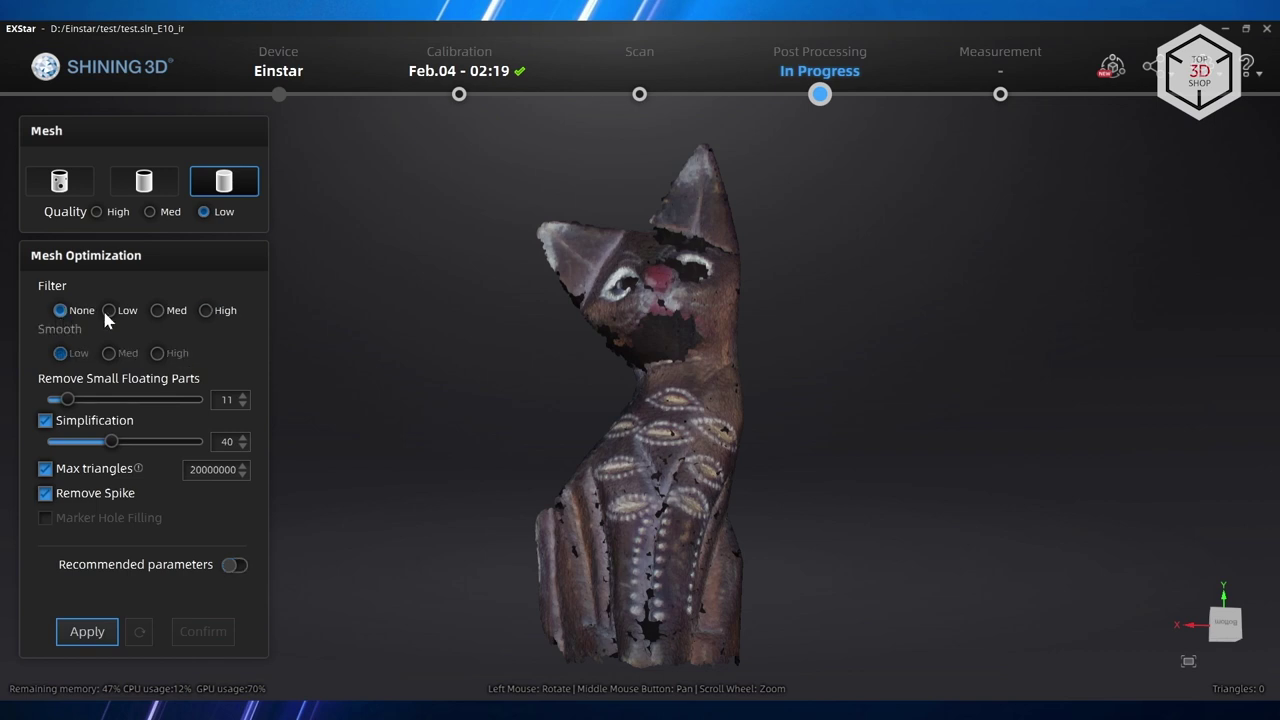
pyautogui.click(205, 311)
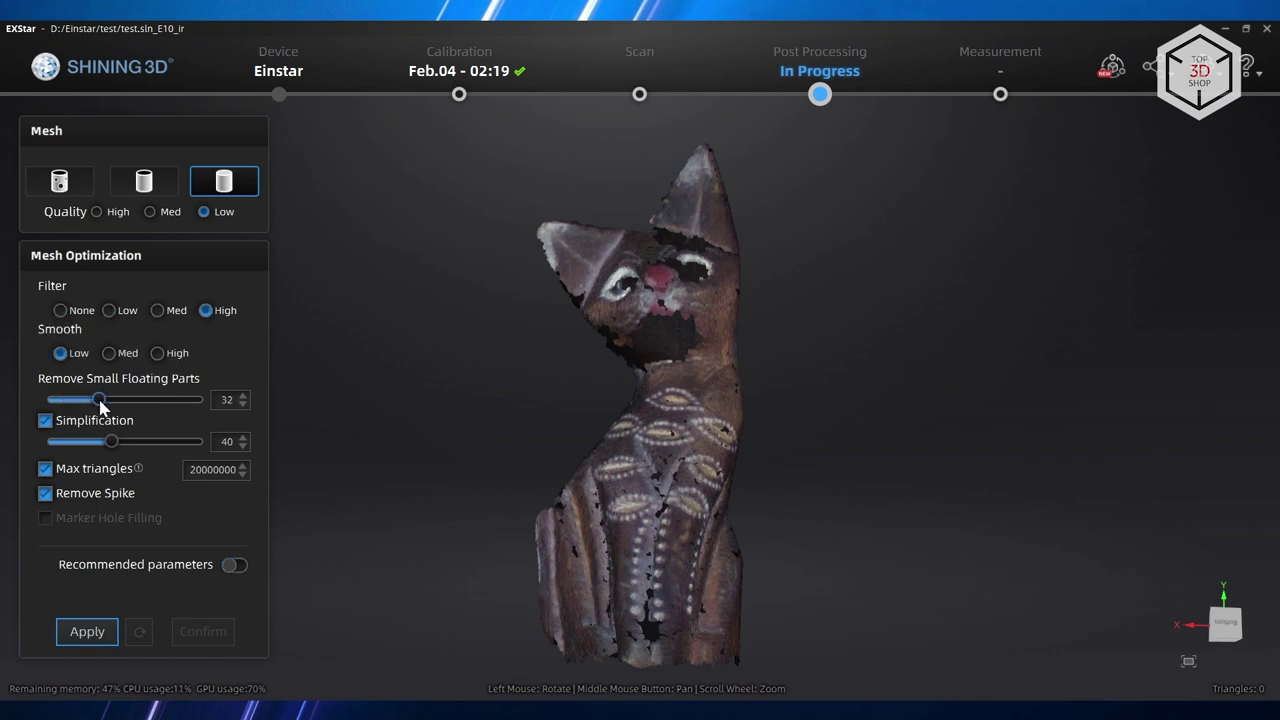
pyautogui.click(244, 474)
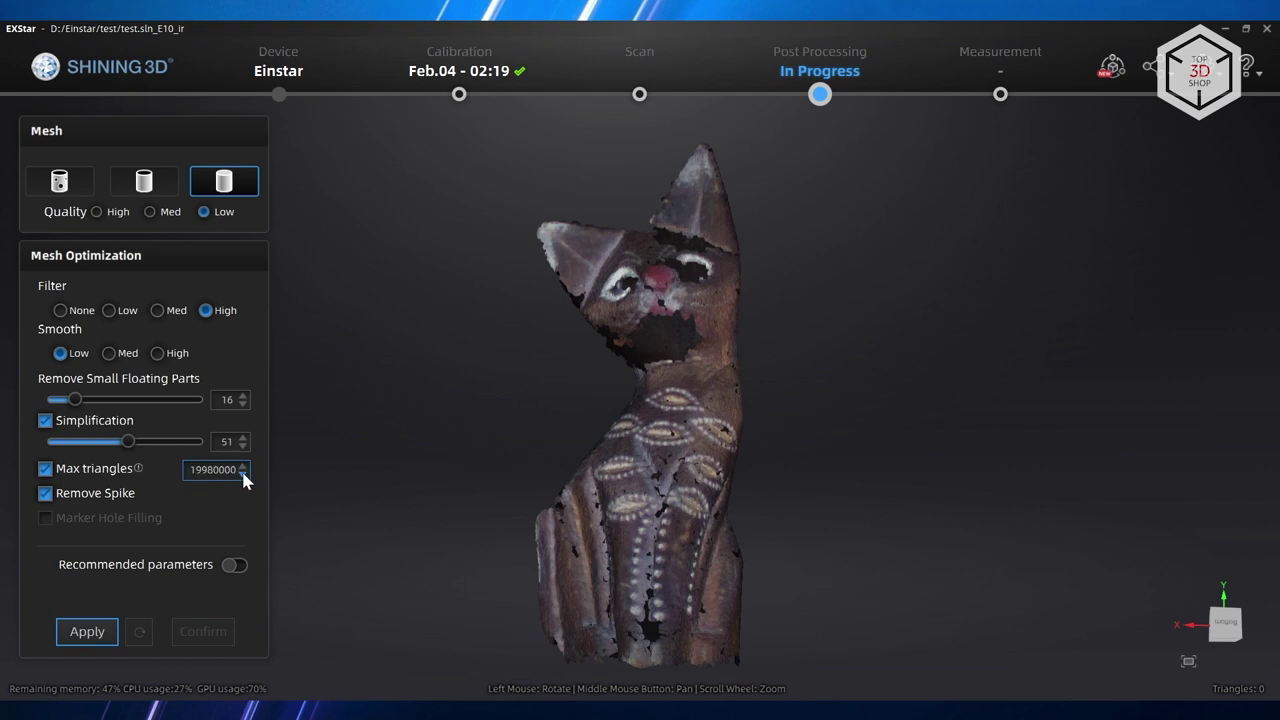
pyautogui.click(235, 566)
pyautogui.click(86, 631)
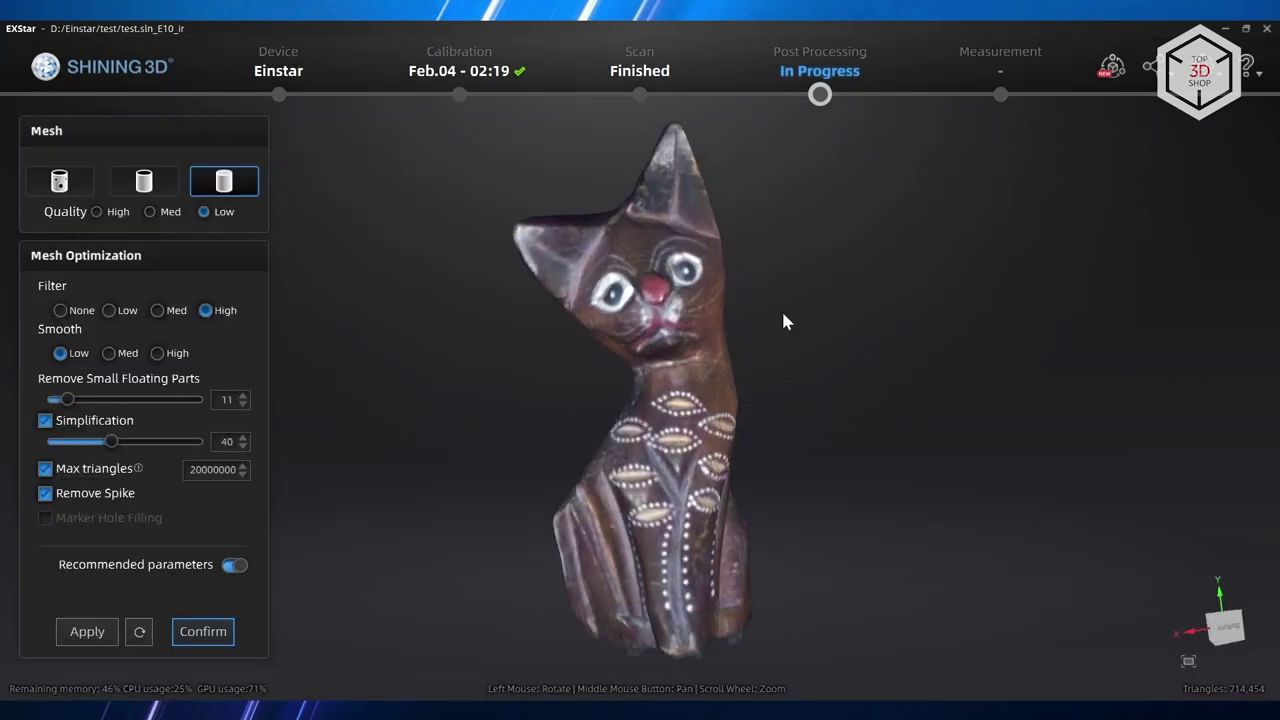
# Inspect the 714,472-triangle textured cat mesh and confirm it for Mesh Editing
pyautogui.moveTo(783, 320); pyautogui.dragTo(788, 403)
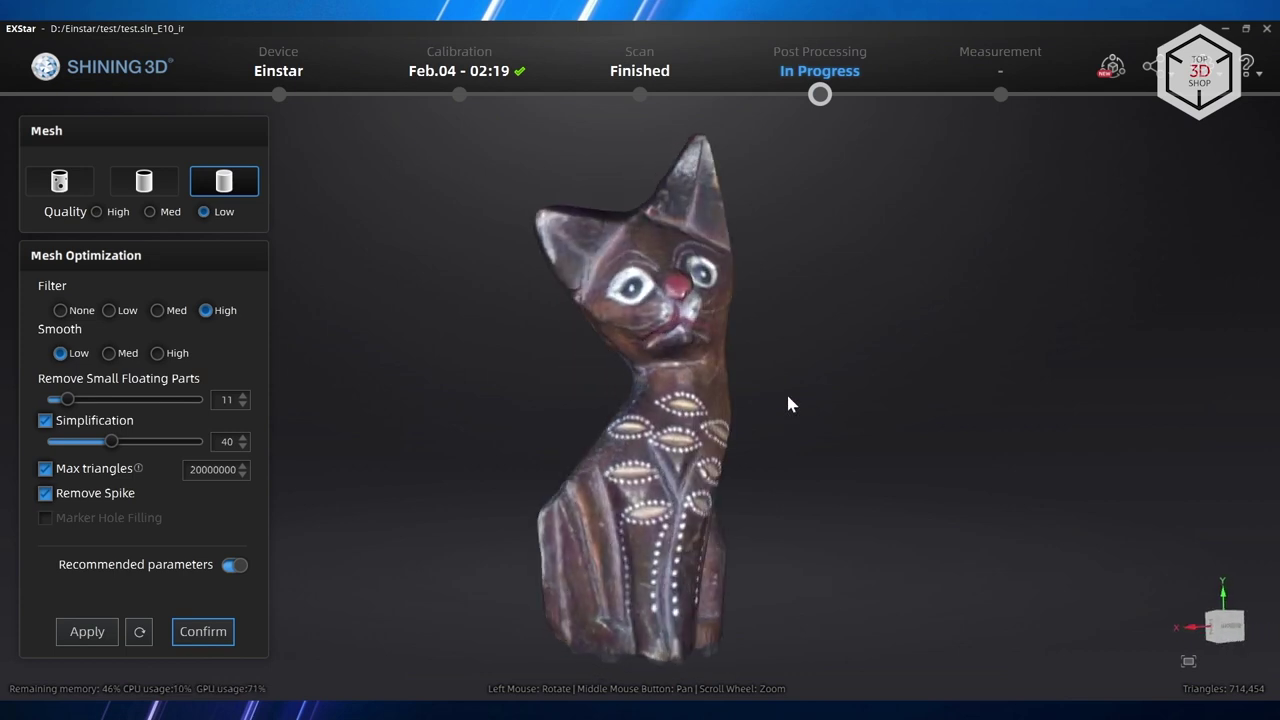
pyautogui.click(203, 631)
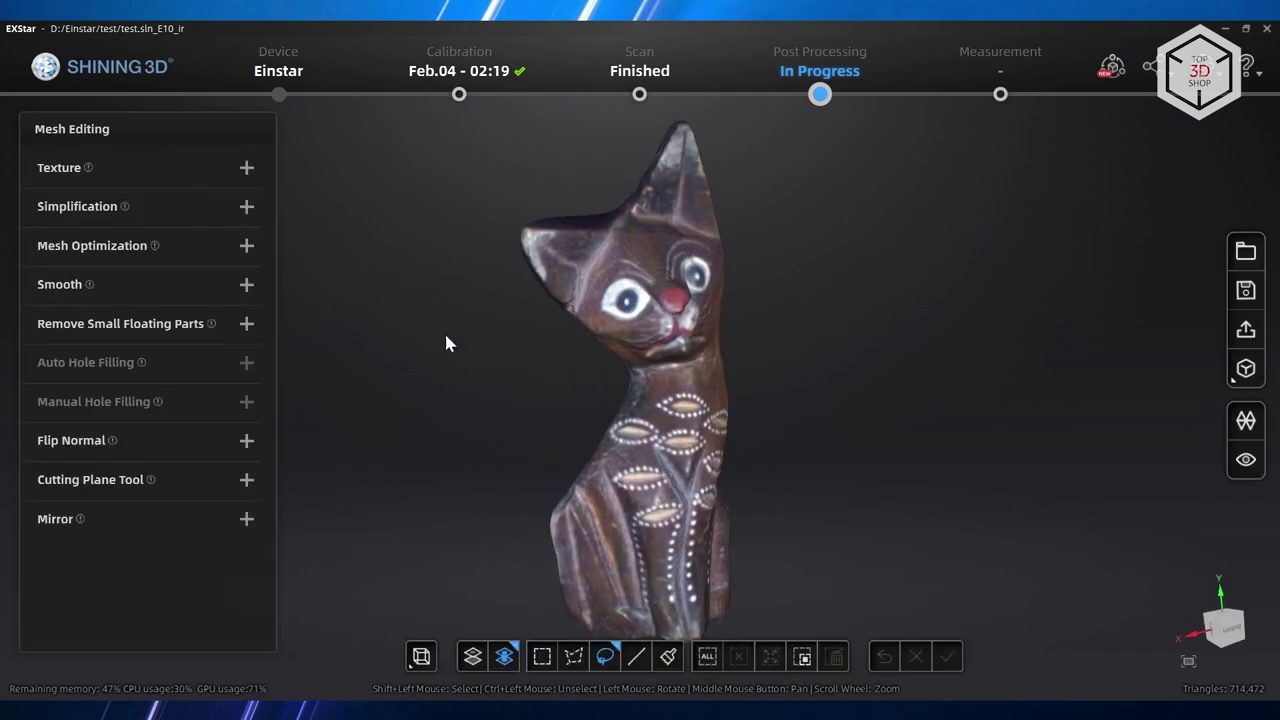
# Open and cancel the Texture, Simplification and Mirror settings without changes
pyautogui.click(246, 168)
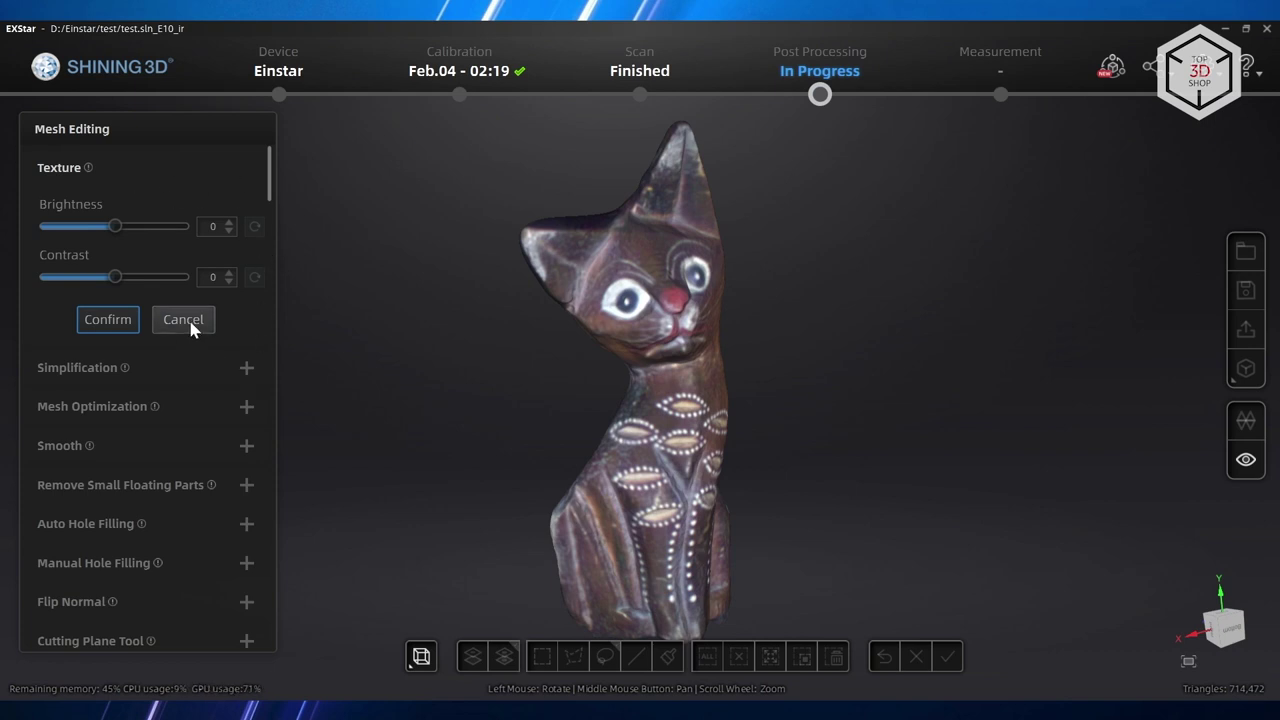
pyautogui.click(183, 319)
pyautogui.click(246, 206)
pyautogui.click(220, 372)
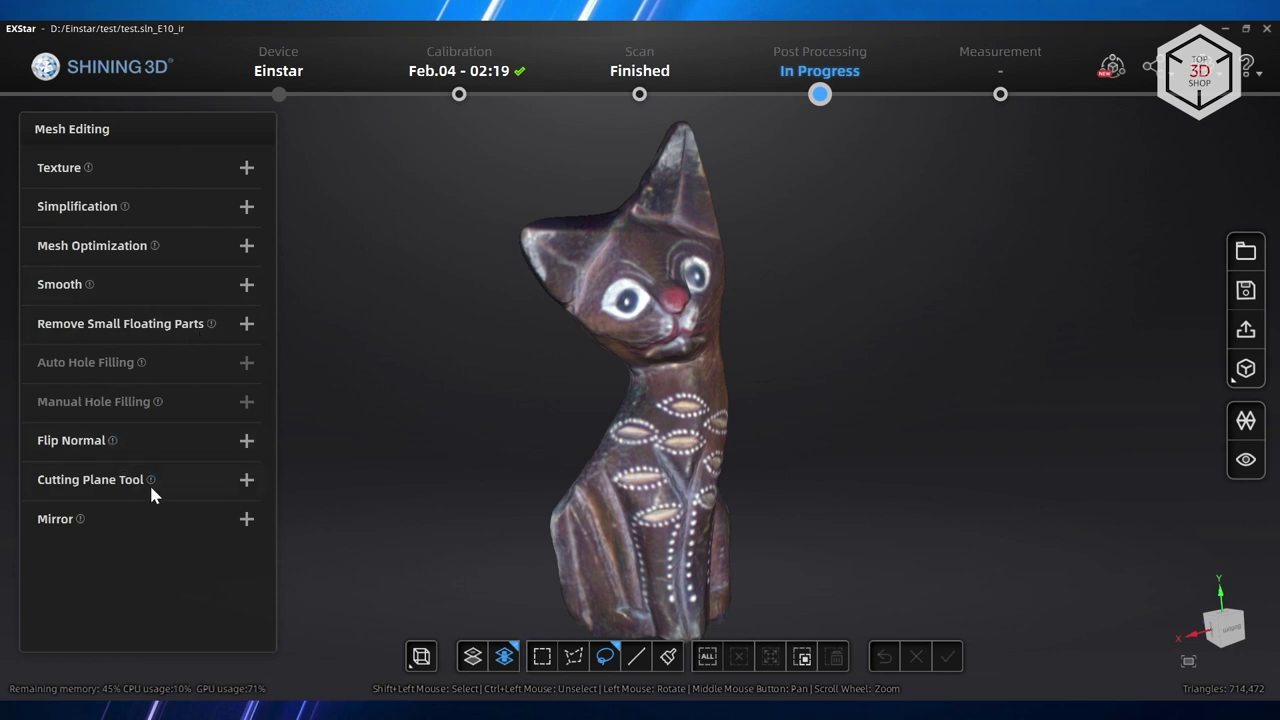
pyautogui.click(247, 519)
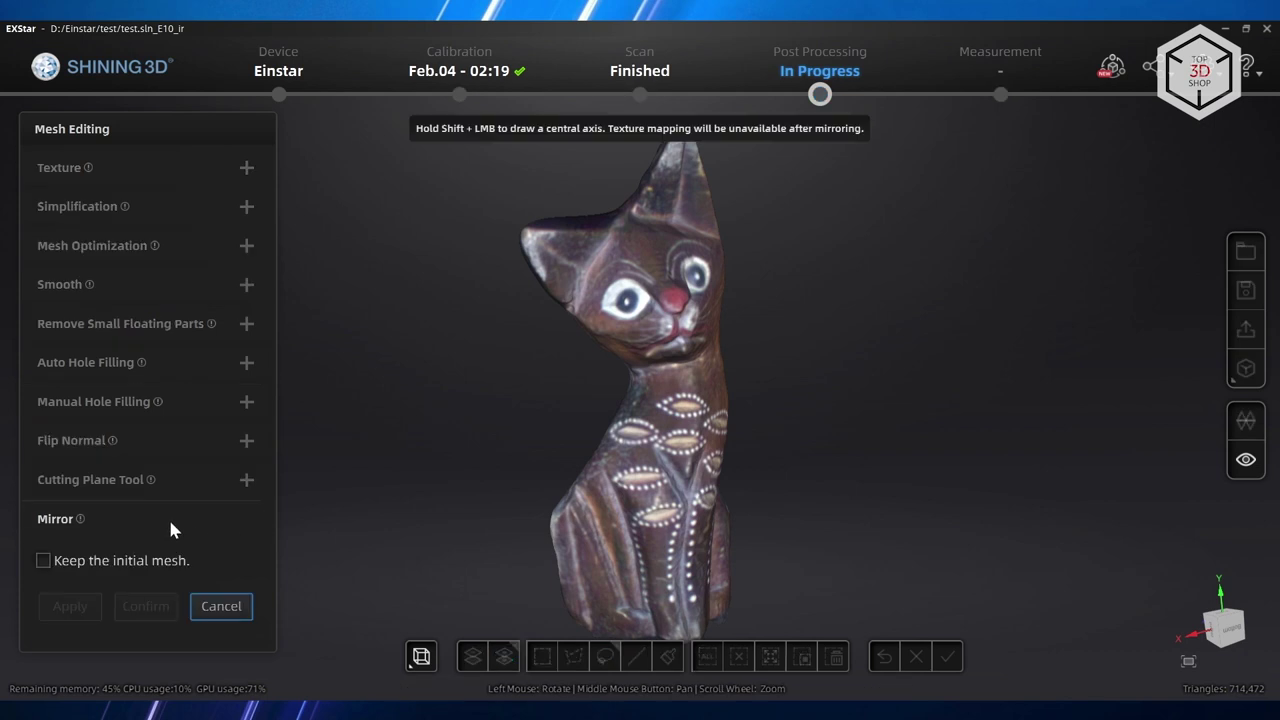
pyautogui.click(221, 605)
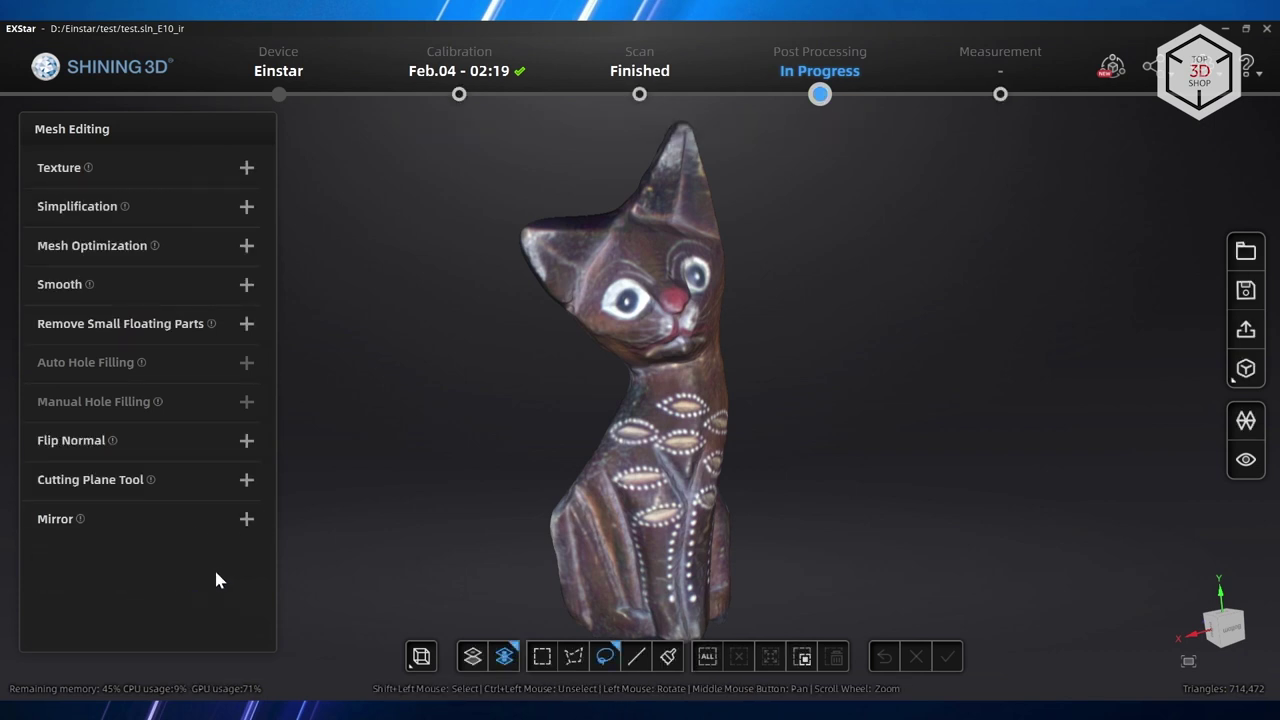
# Toggle the mesh texture display off and back on, then start the third-party software export
pyautogui.click(1245, 459)
pyautogui.click(1245, 459)
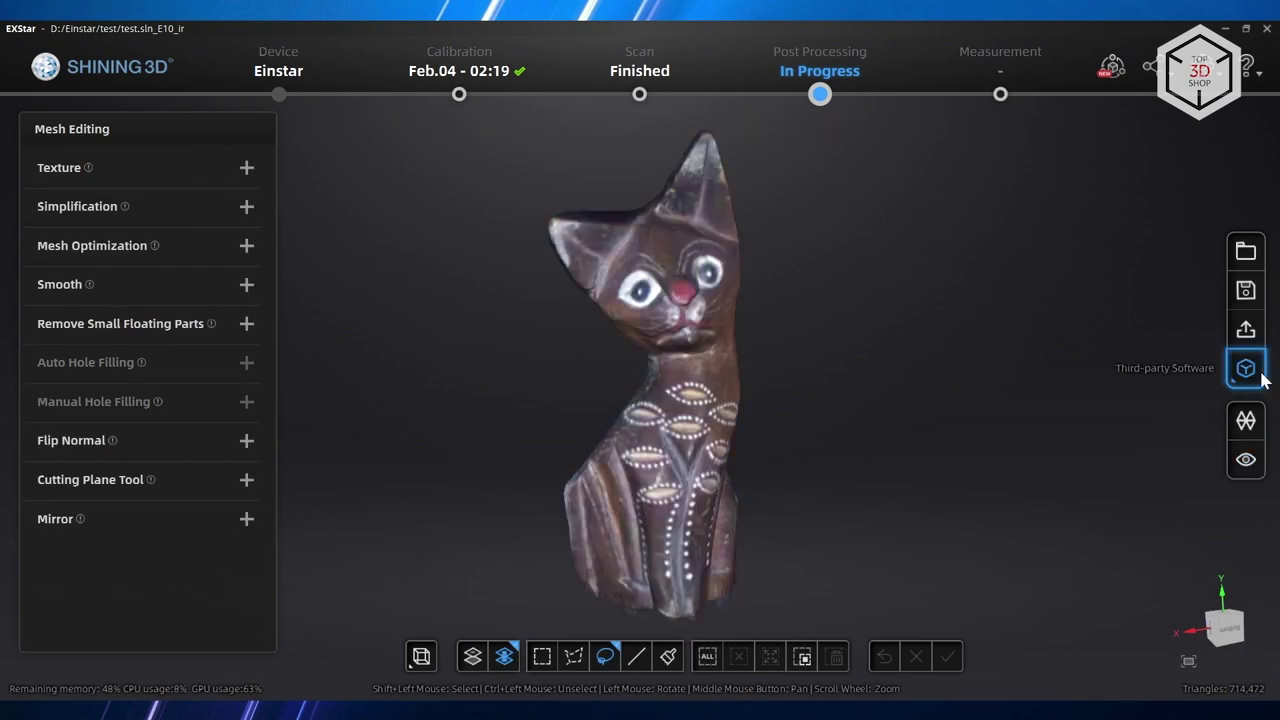
pyautogui.click(1245, 368)
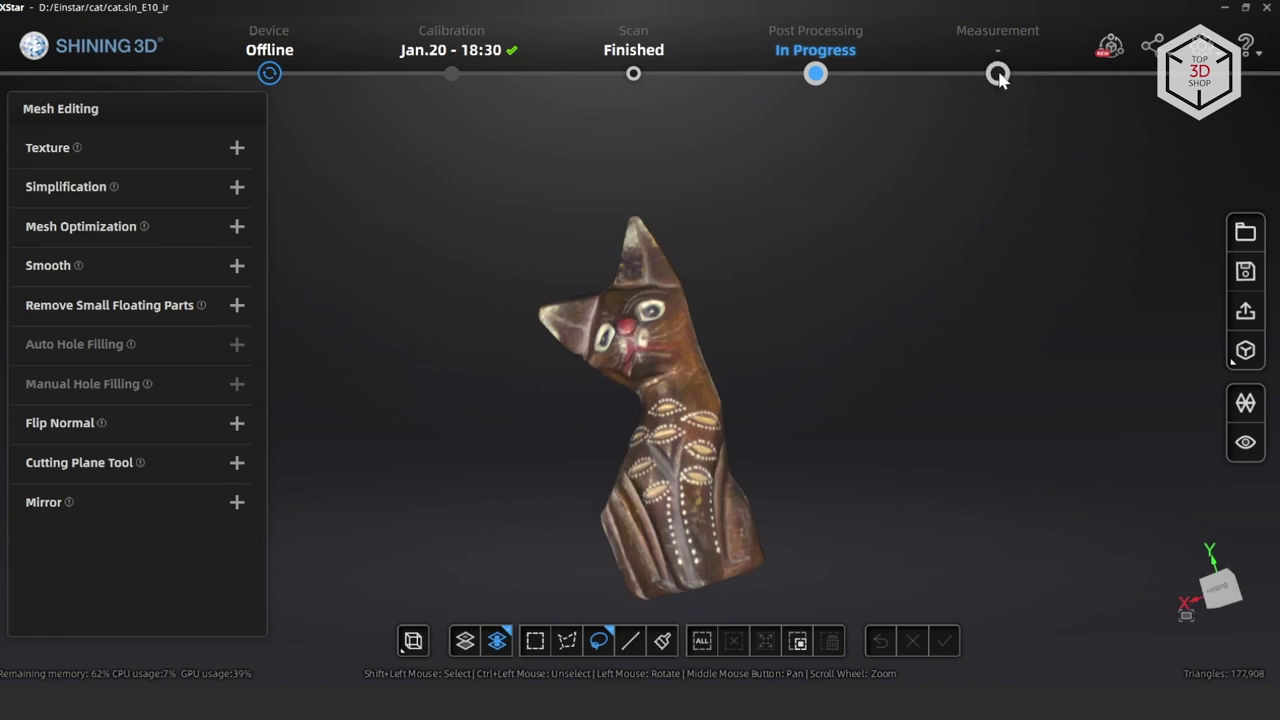
# In Measurement, create line and plane features from points on the cat's head and ears
pyautogui.click(998, 74)
pyautogui.click(1245, 334)
pyautogui.moveTo(900, 400); pyautogui.dragTo(258, 358)
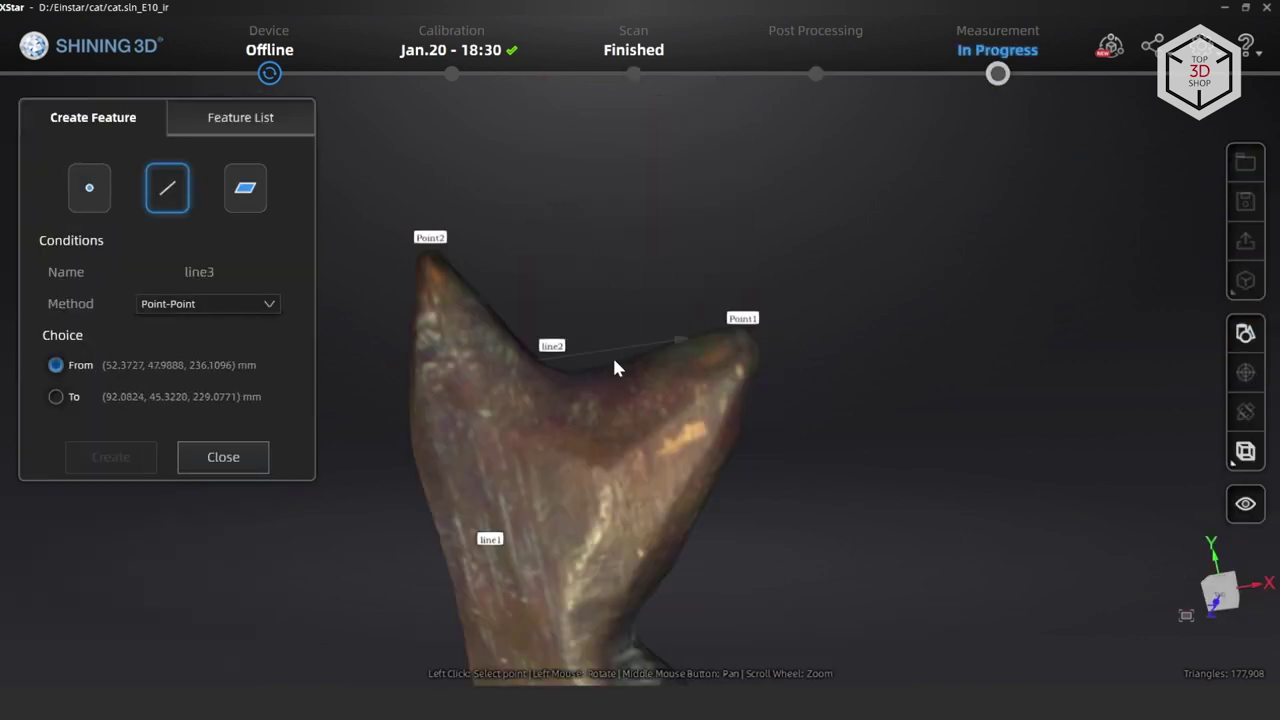
pyautogui.moveTo(614, 368); pyautogui.dragTo(694, 366)
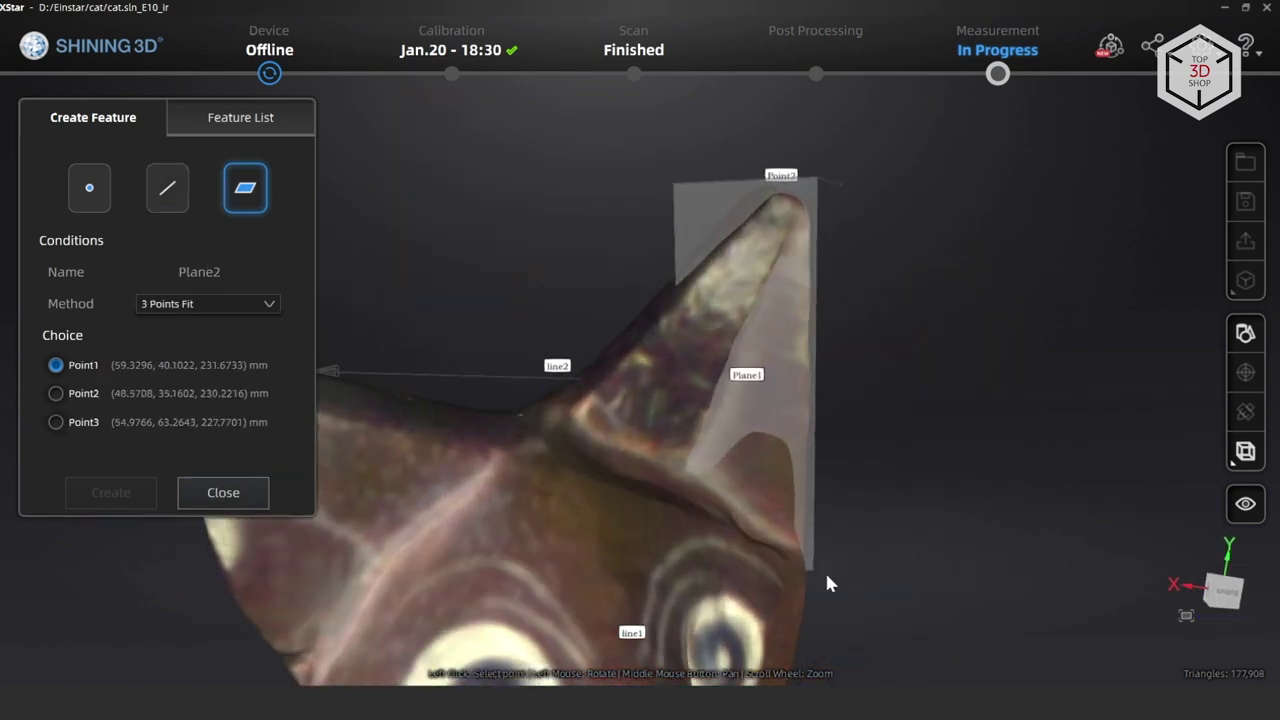
pyautogui.moveTo(831, 583); pyautogui.dragTo(806, 545)
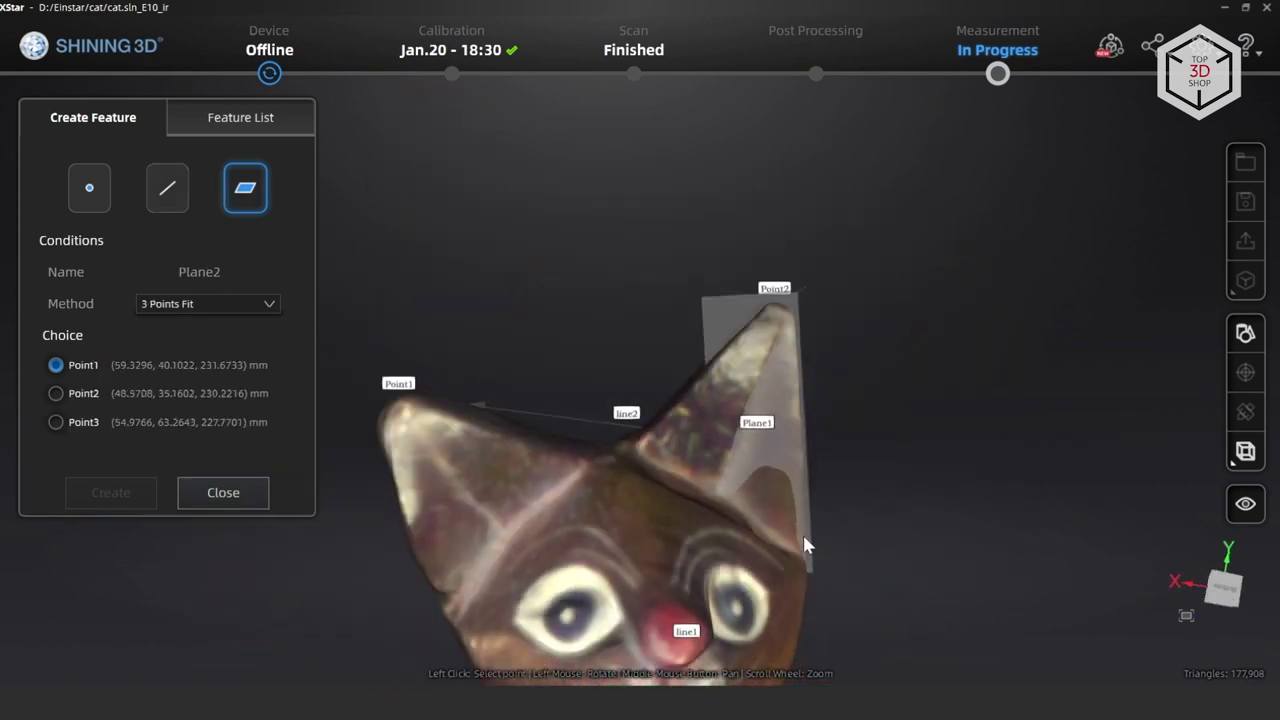
pyautogui.click(223, 492)
# Offset the cat exactly 10 along x and 2 along y, then start a distance measurement
pyautogui.click(1245, 372)
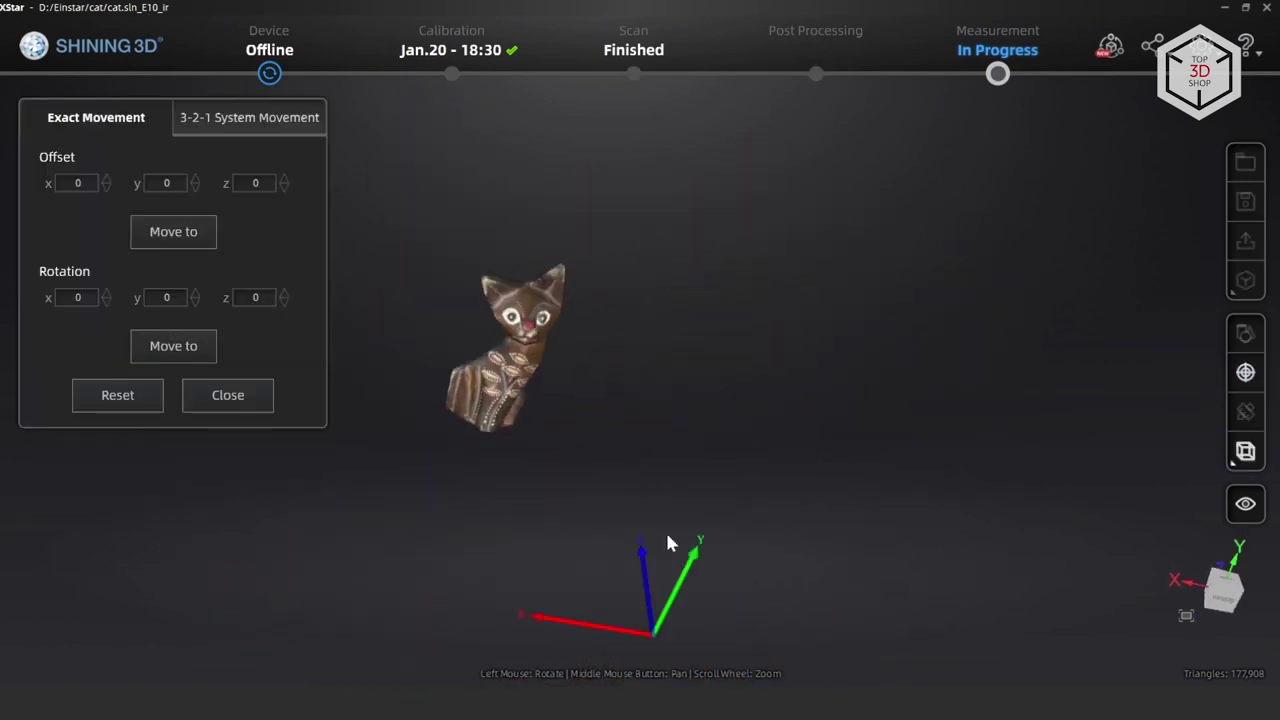
pyautogui.click(195, 231)
pyautogui.doubleClick(160, 183)
pyautogui.write('2')
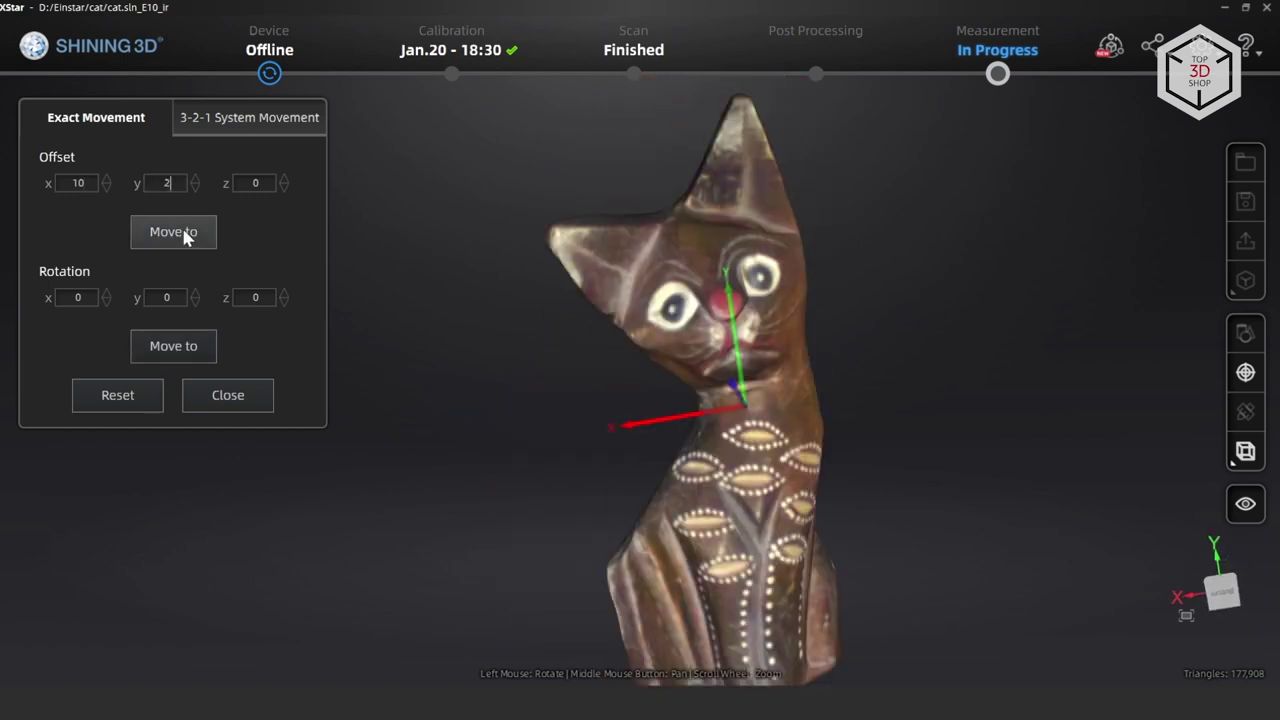
pyautogui.click(185, 236)
pyautogui.click(1245, 411)
pyautogui.scroll(3, 772, 318)
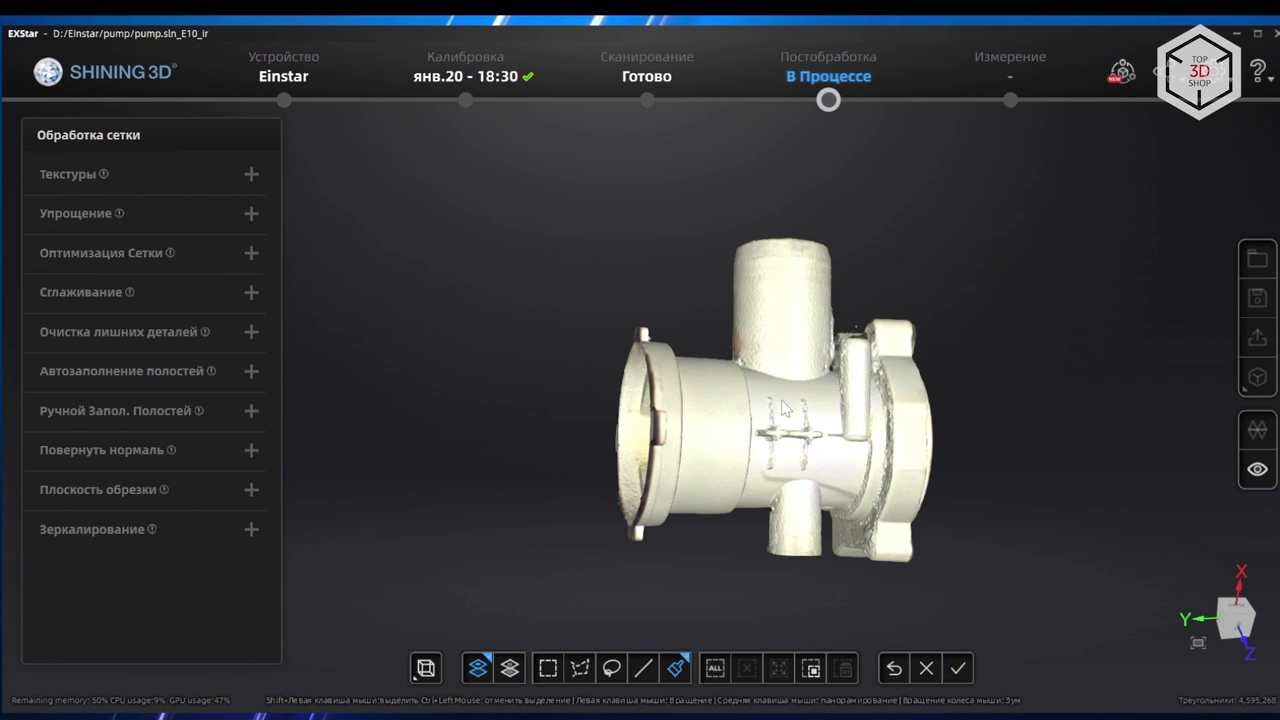
# Rotate the merged pump mesh to inspect its front, flange and remaining sides
pyautogui.moveTo(780, 455); pyautogui.dragTo(828, 398)
pyautogui.moveTo(858, 279); pyautogui.dragTo(613, 350)
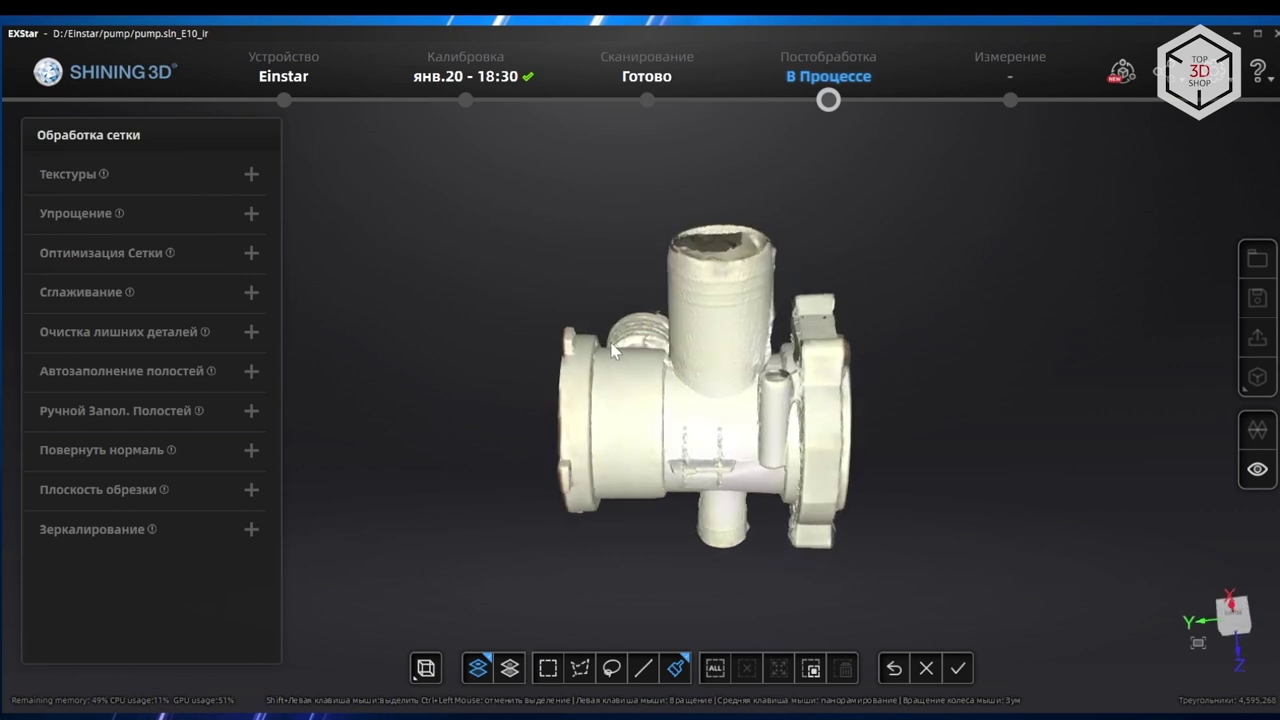
pyautogui.moveTo(838, 368); pyautogui.dragTo(676, 400)
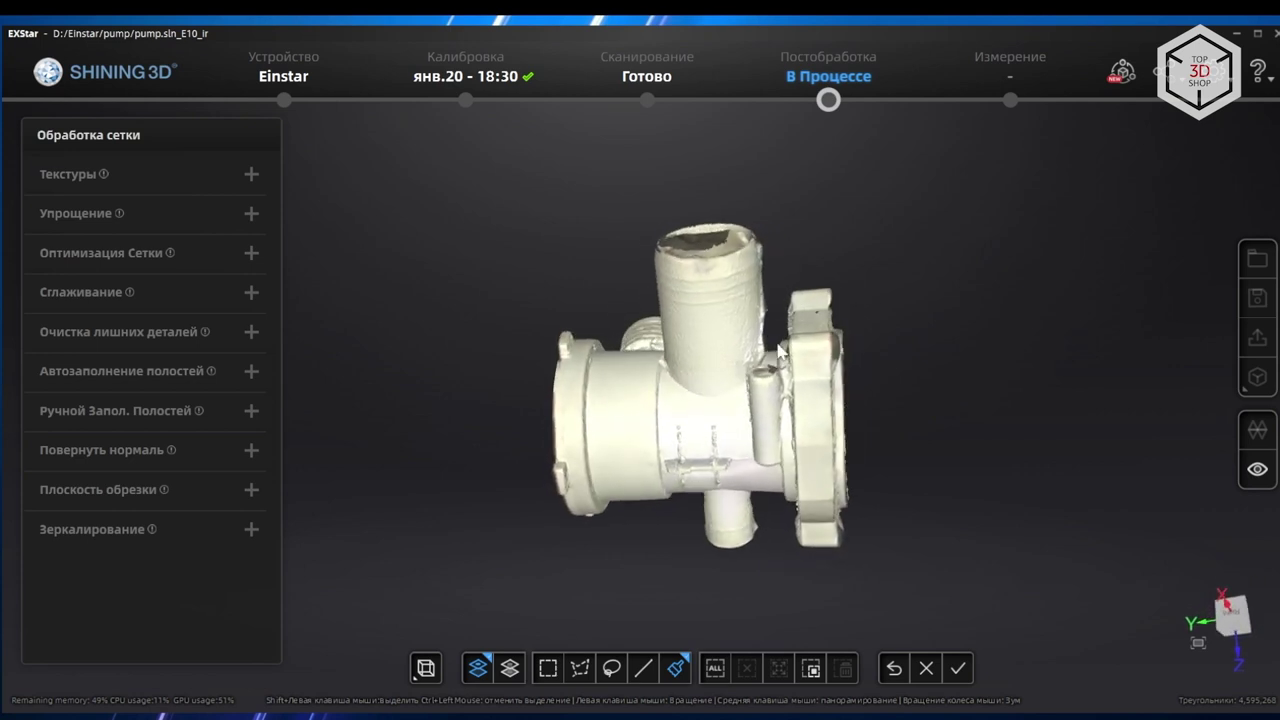
pyautogui.moveTo(690, 472); pyautogui.dragTo(718, 378)
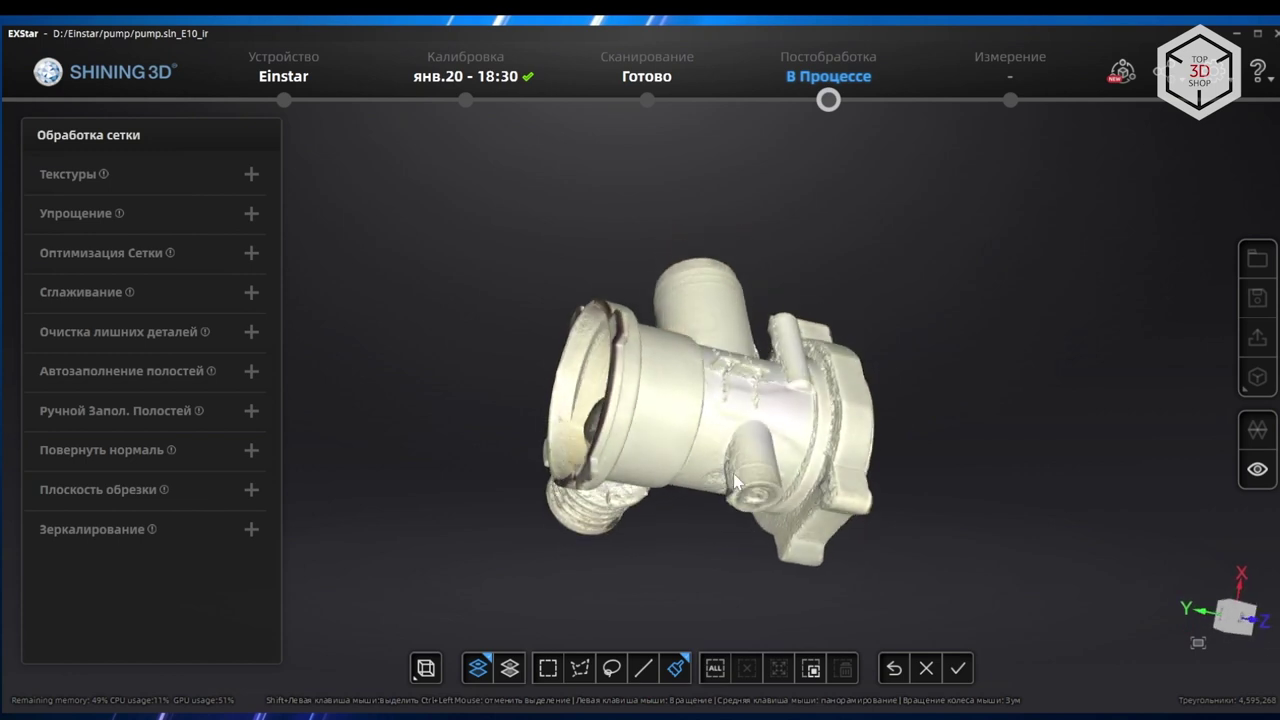
pyautogui.moveTo(737, 482); pyautogui.dragTo(686, 371)
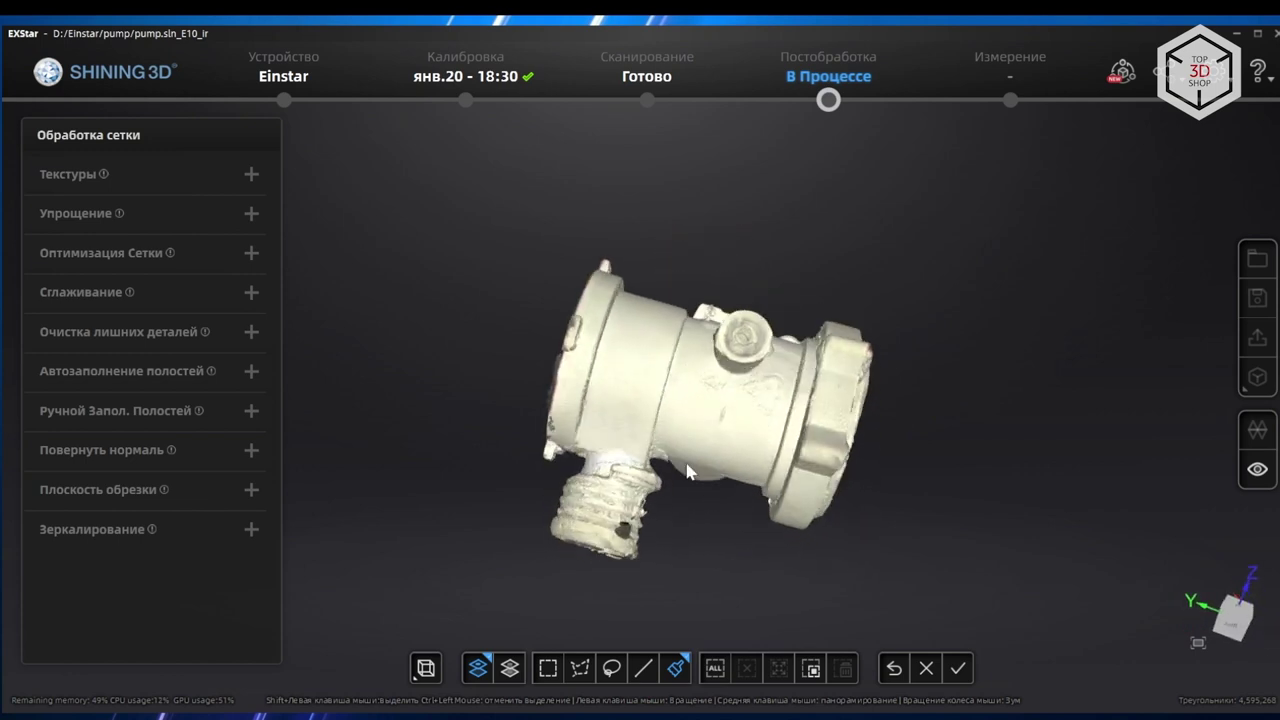
pyautogui.moveTo(688, 472); pyautogui.dragTo(948, 494)
pyautogui.moveTo(697, 489); pyautogui.dragTo(546, 431)
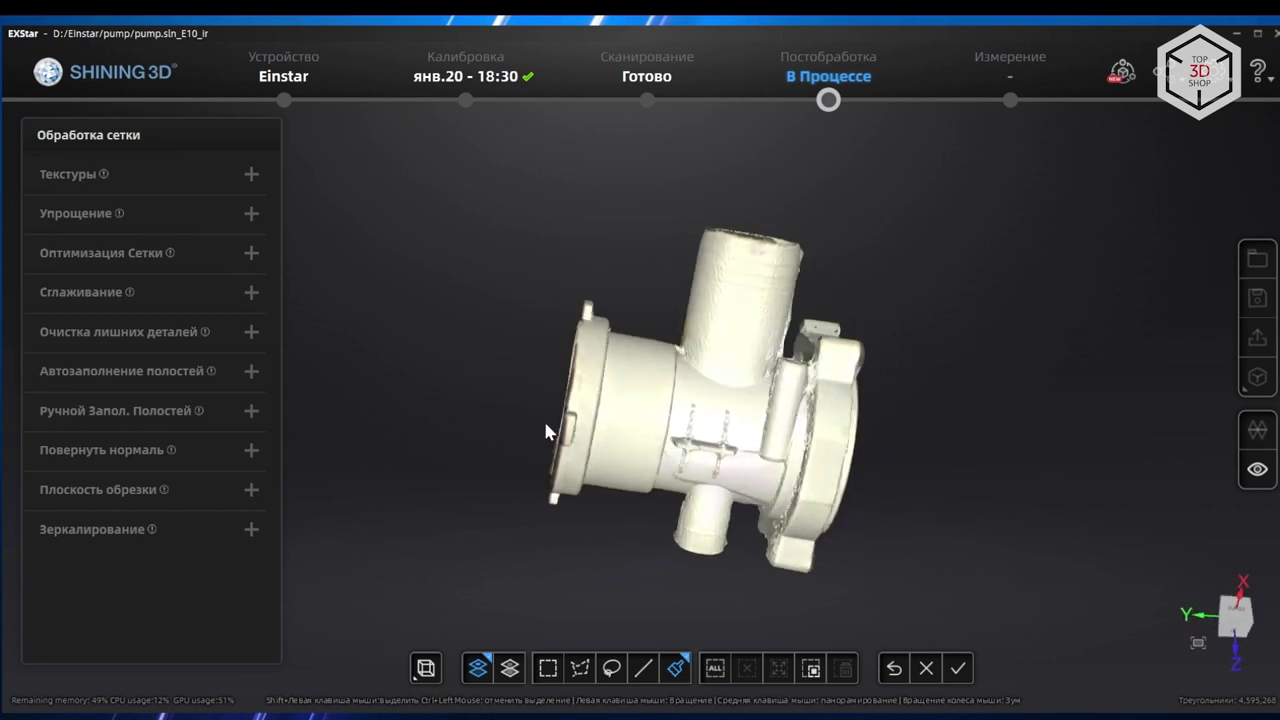
pyautogui.moveTo(672, 468); pyautogui.dragTo(592, 315)
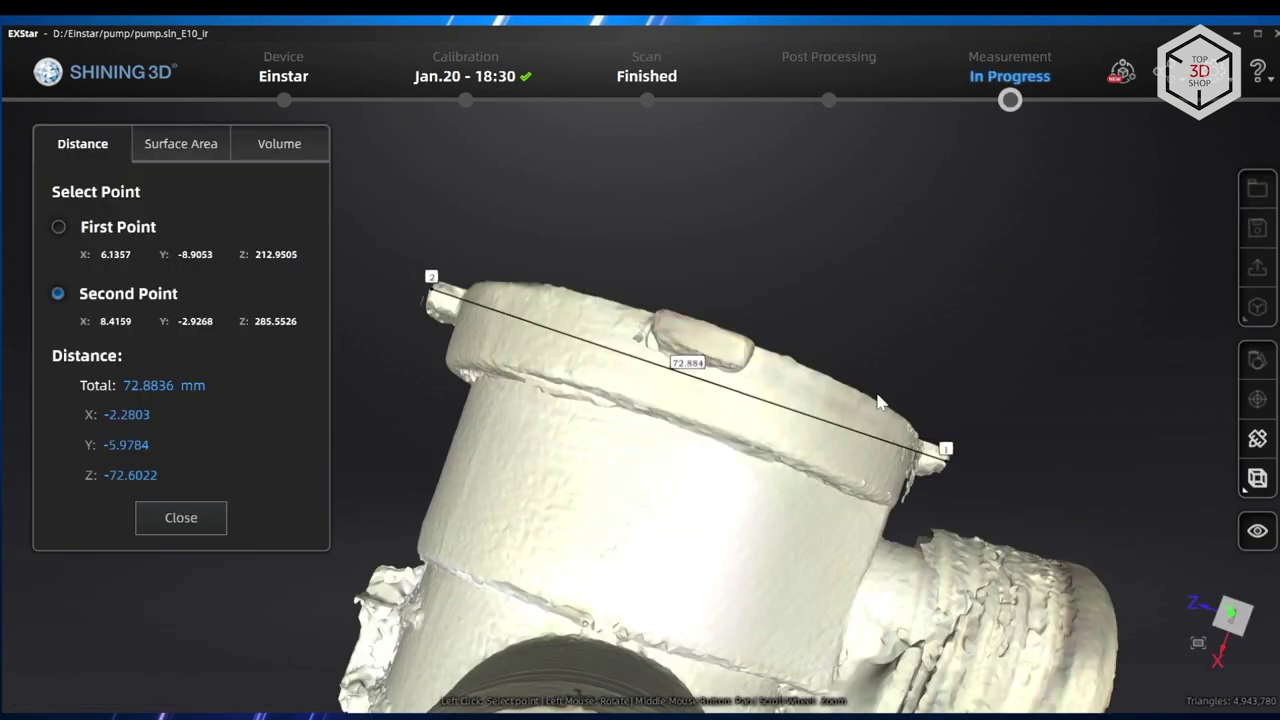
# Zoom in and out on the 72.8836 mm distance across the pump flange
pyautogui.scroll(3, 690, 356)
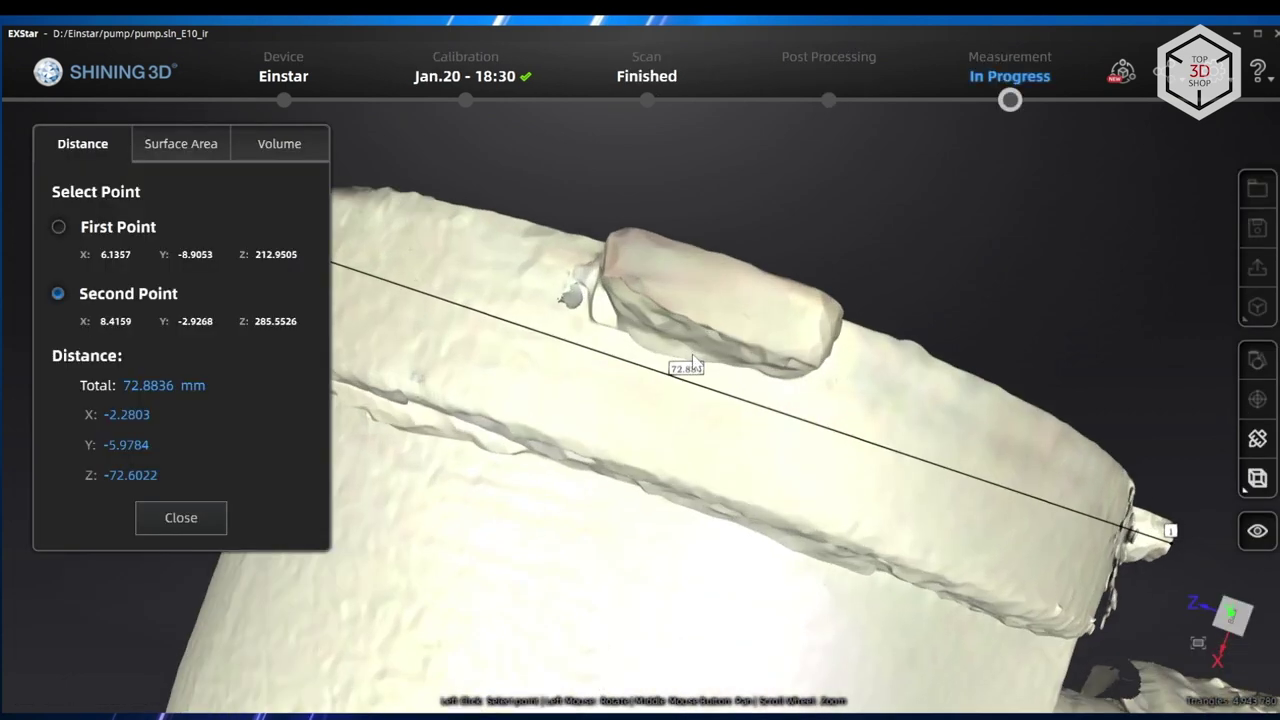
pyautogui.scroll(-4, 693, 362)
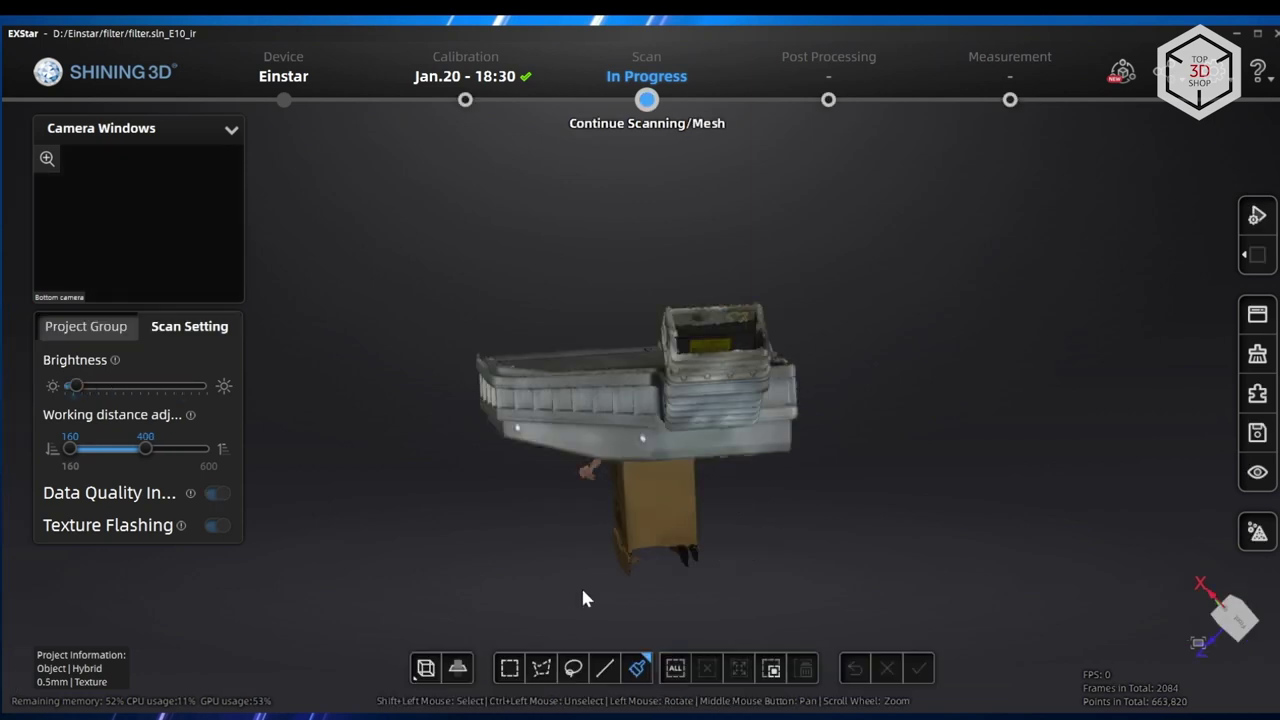
# Rotate the air resonator's live scan, then its generated mesh, to check coverage
pyautogui.moveTo(583, 597); pyautogui.dragTo(702, 422)
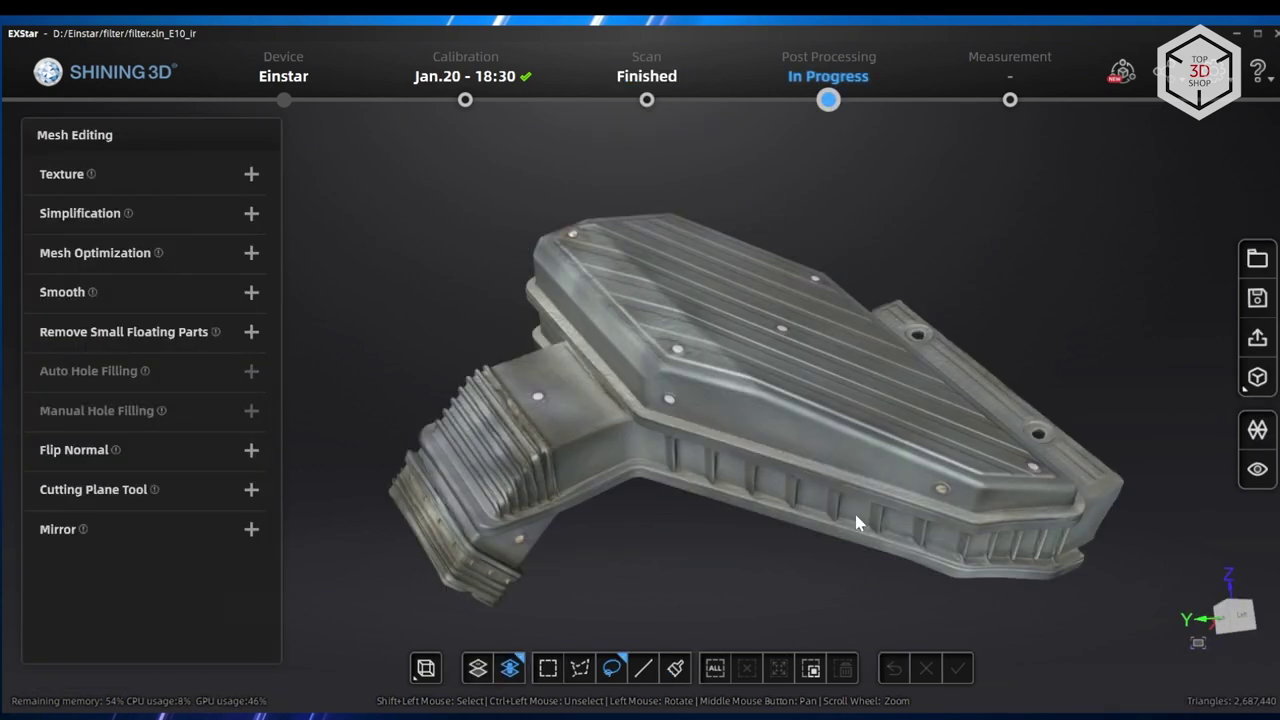
pyautogui.moveTo(857, 520); pyautogui.dragTo(729, 451)
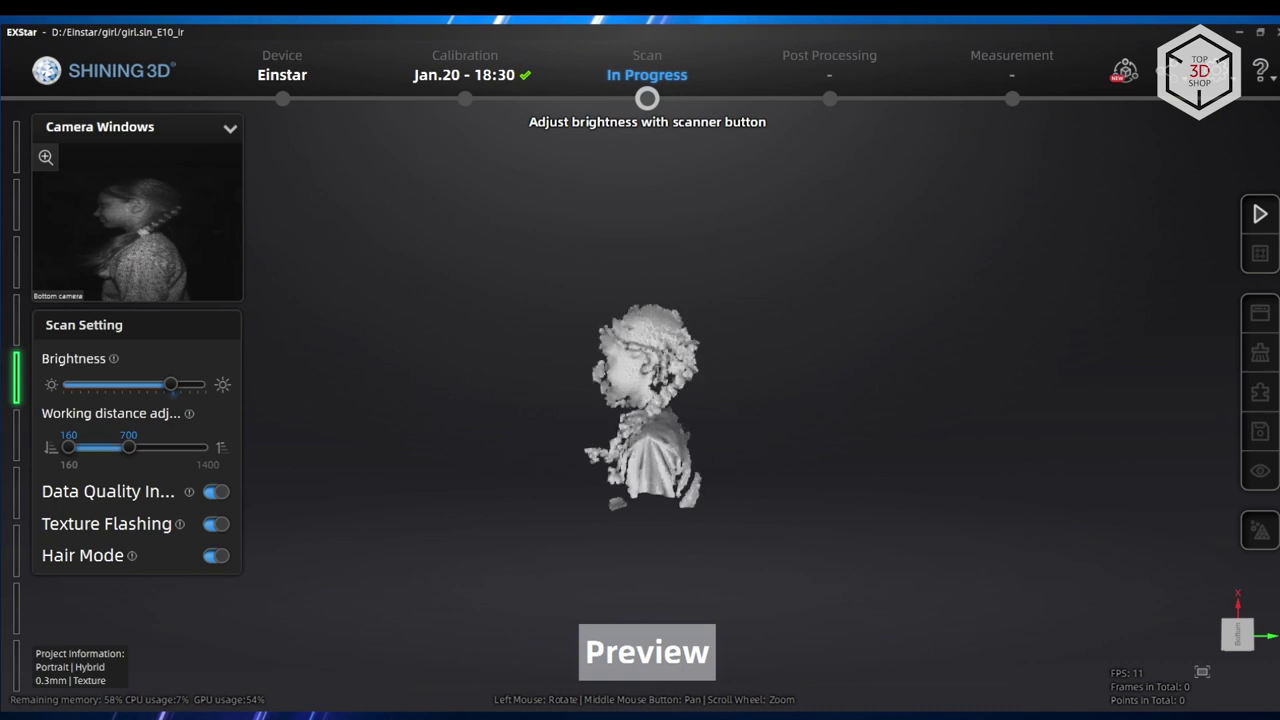
# Scan the girl's bust with slightly higher brightness, then optimize and generate the point cloud
pyautogui.click(1265, 228)
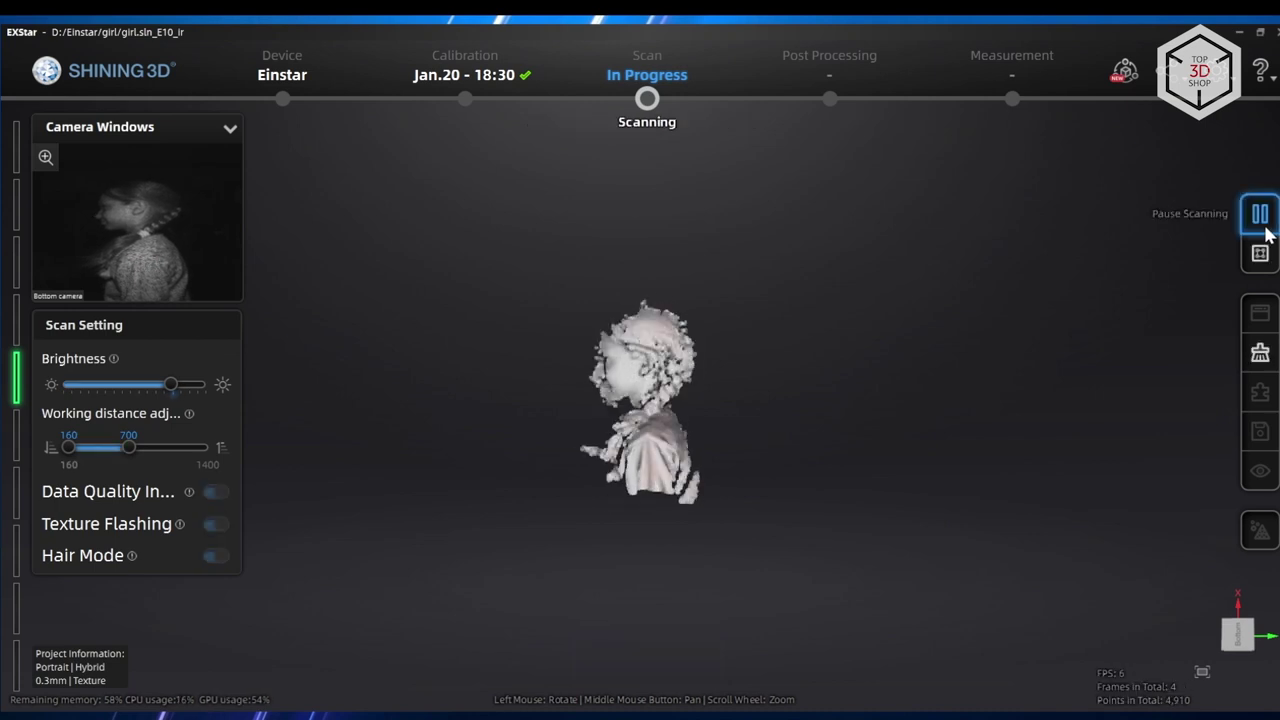
pyautogui.click(197, 383)
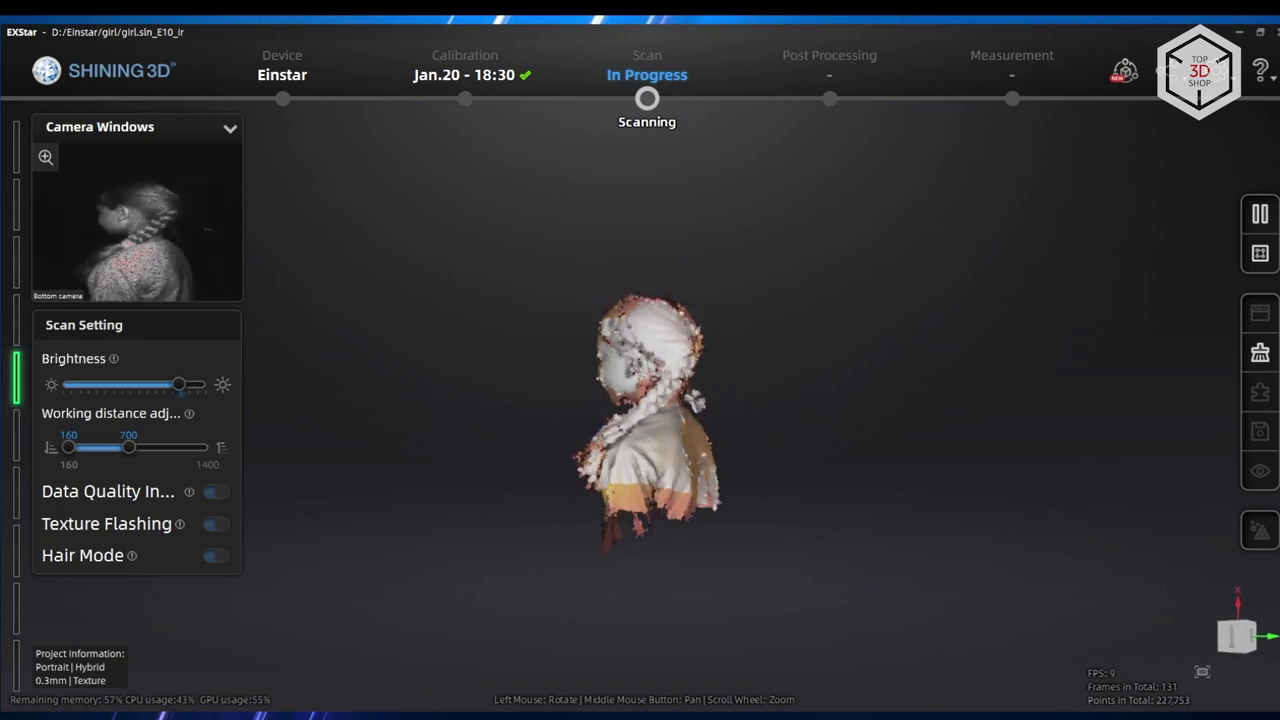
pyautogui.click(1260, 254)
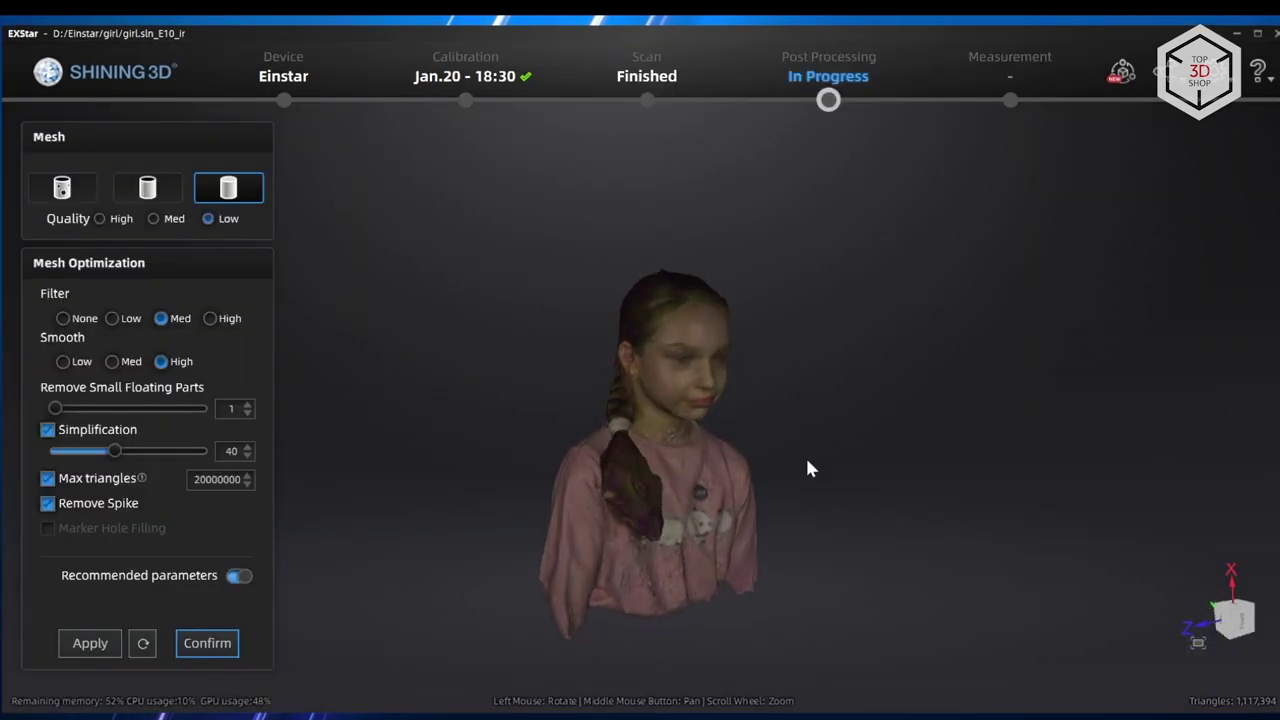
# Turn the girl mesh to her side profile, then rotate the merged pump model for alignment
pyautogui.moveTo(594, 452); pyautogui.dragTo(943, 385)
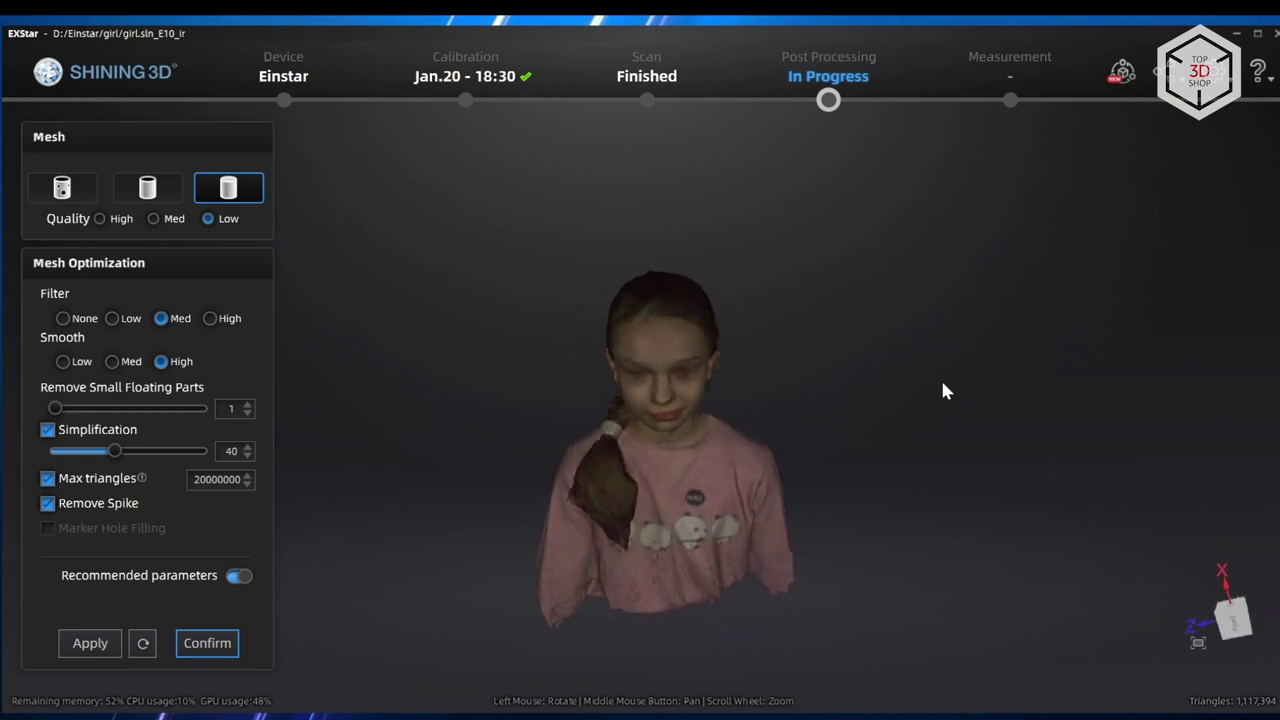
pyautogui.moveTo(638, 405); pyautogui.dragTo(746, 505)
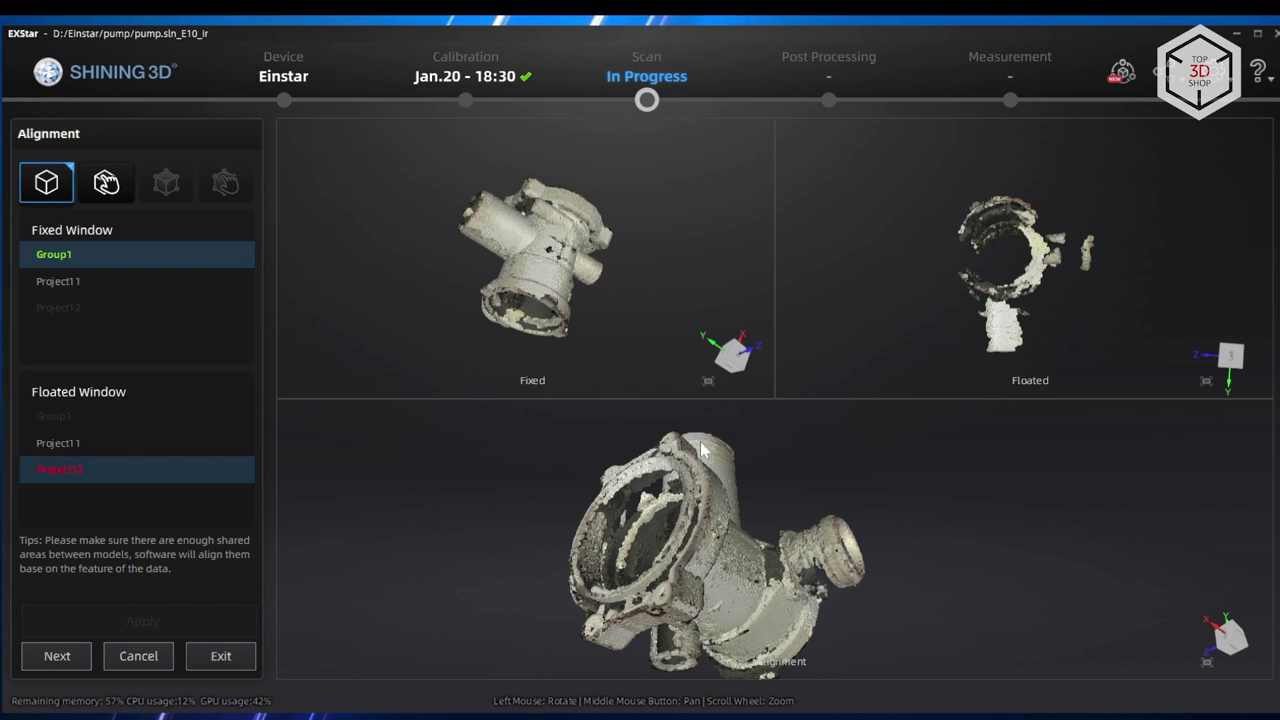
pyautogui.moveTo(780, 600); pyautogui.dragTo(720, 570)
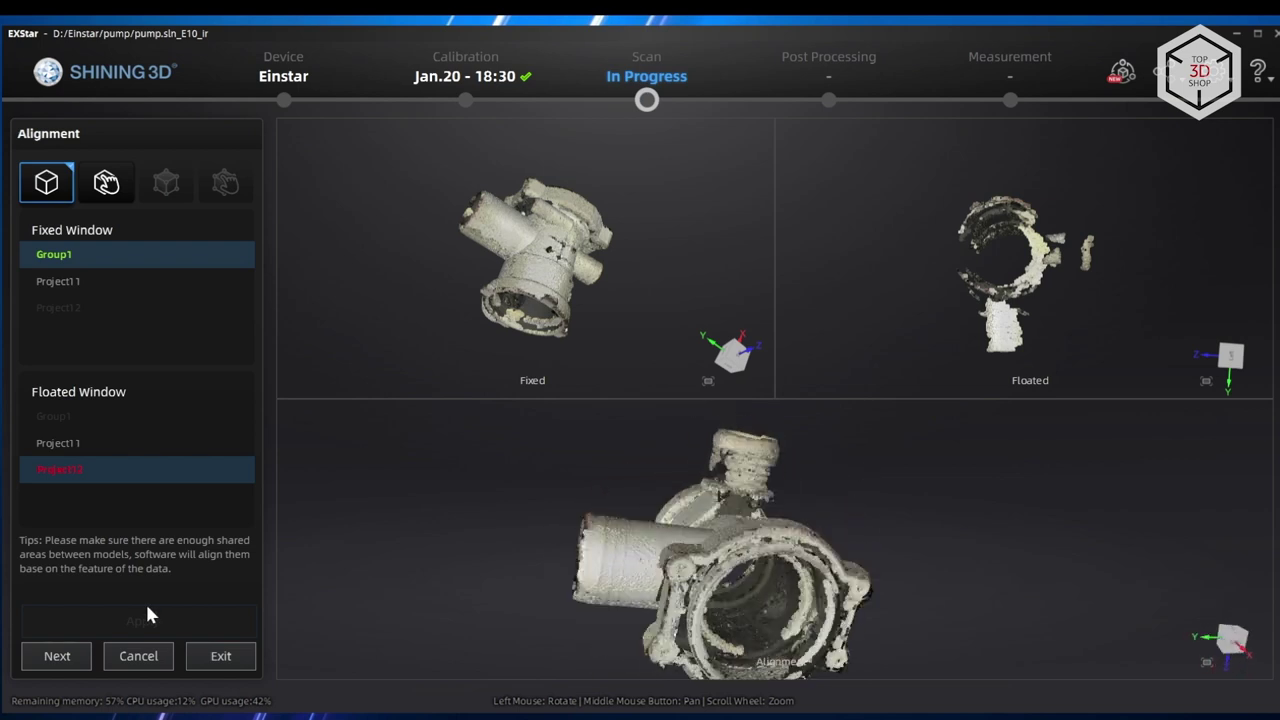
# Align Project12, then Project11, onto the pump's Group1, checking the merge up close, and exit
pyautogui.click(75, 657)
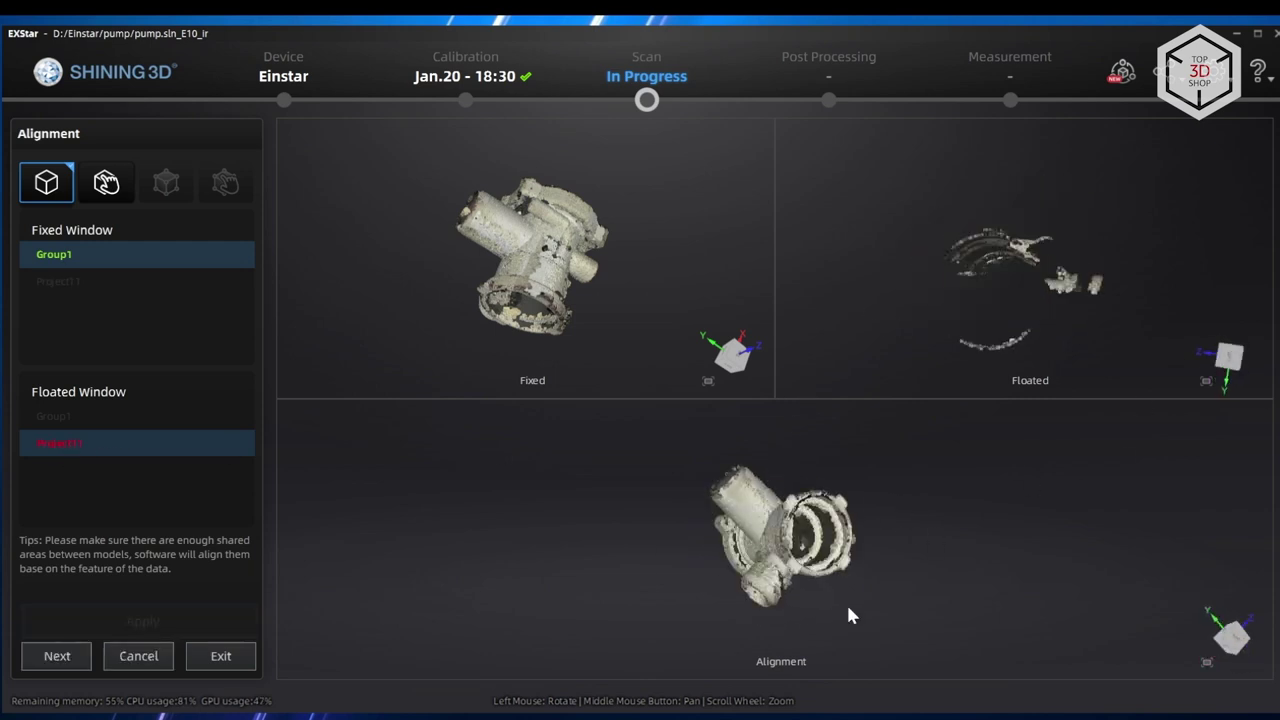
pyautogui.scroll(5, 1037, 540)
pyautogui.moveTo(1037, 540); pyautogui.dragTo(918, 508)
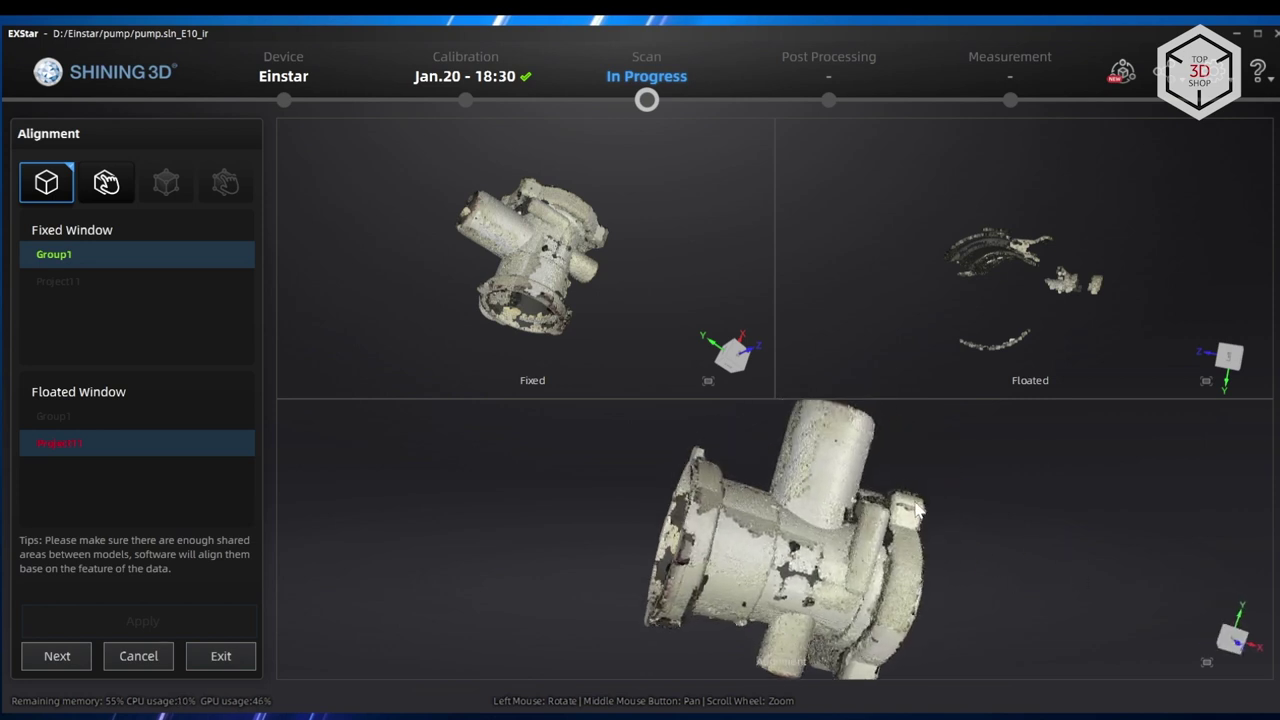
pyautogui.click(74, 660)
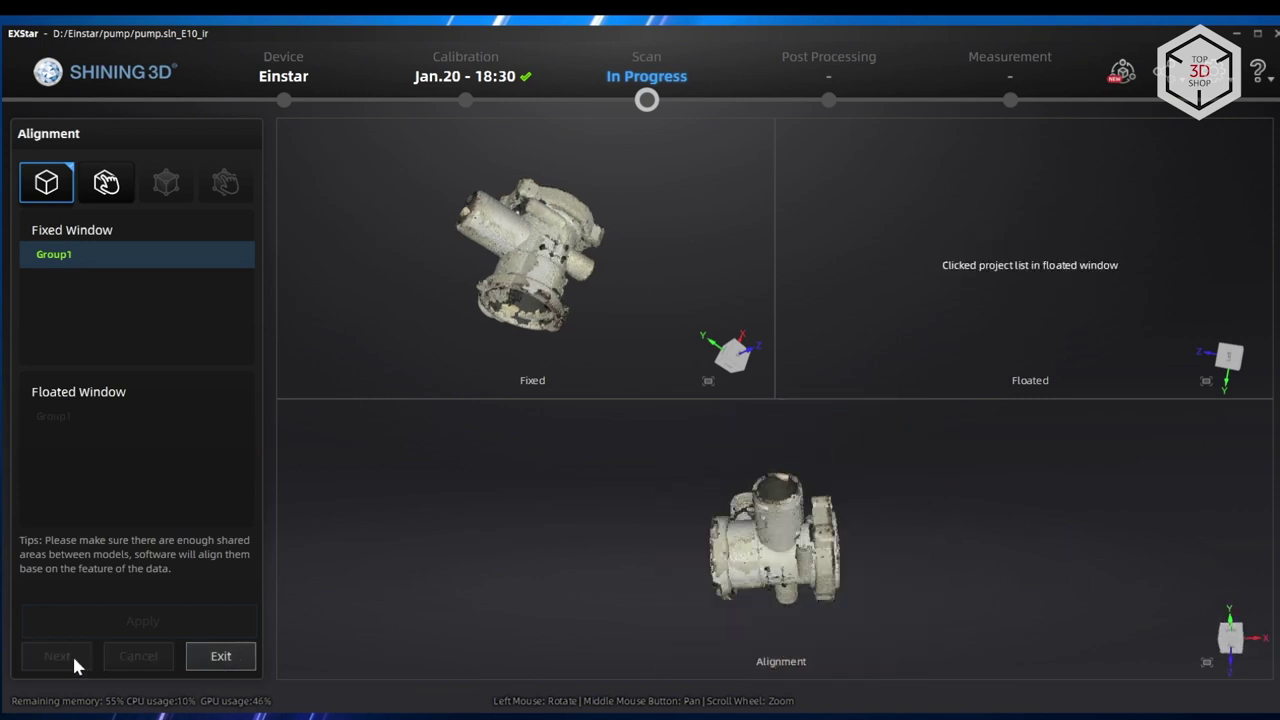
pyautogui.click(219, 657)
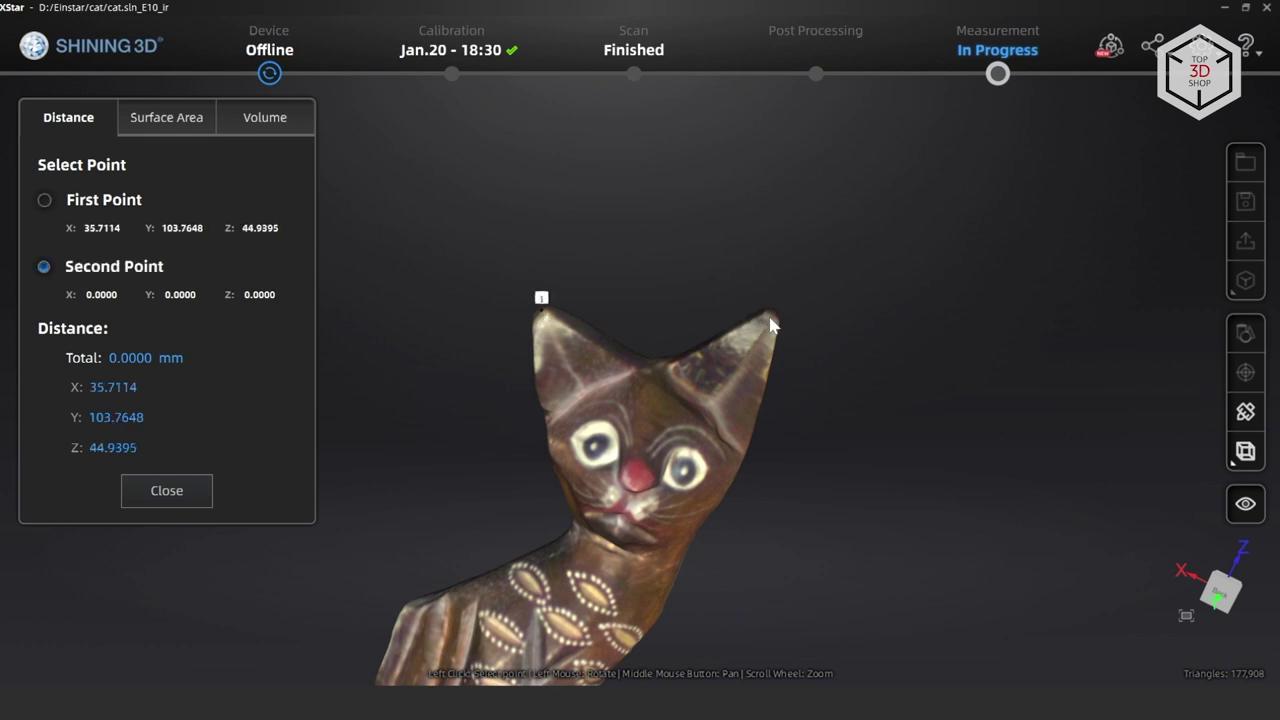
# Zoom in on the cat's ear tips in the Distance tool
pyautogui.scroll(3, 720, 294)
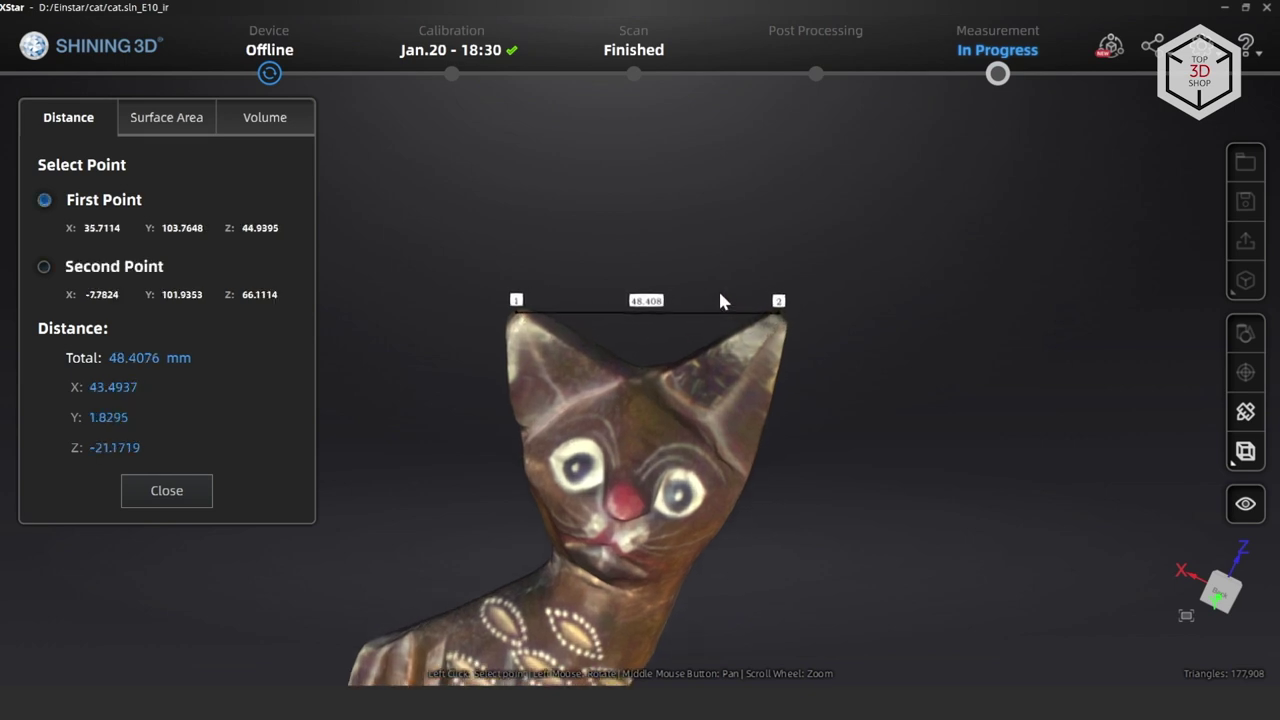